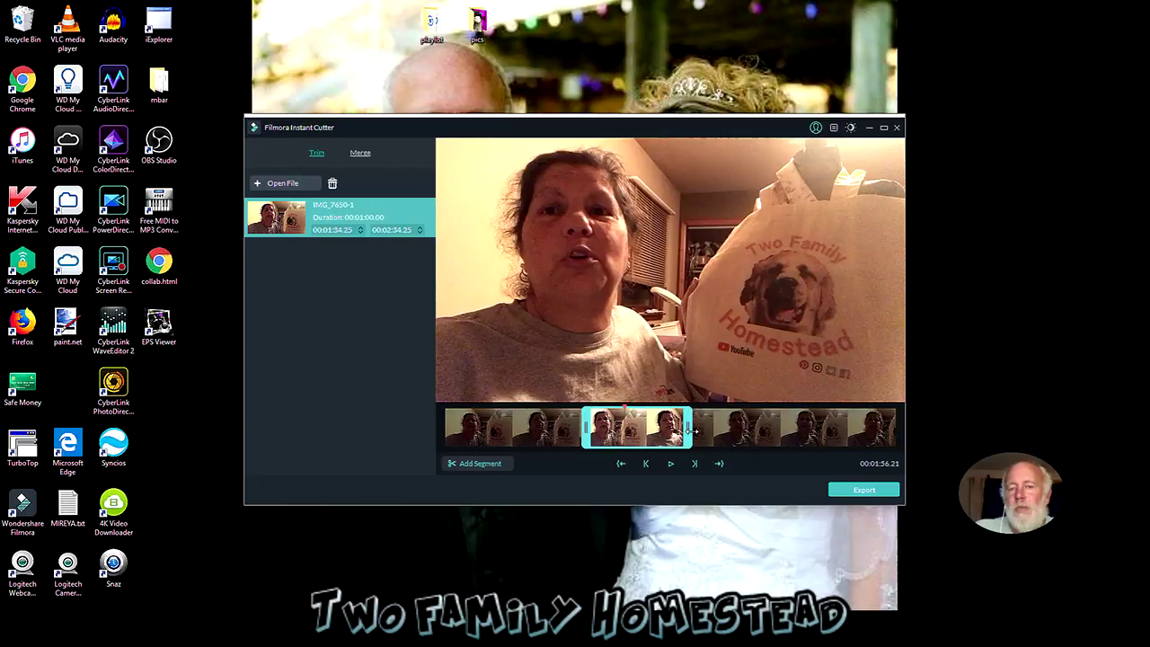
Move the trim range of IMG_7650-1 so that it runs from 00:02:56.24 to 00:03:12.21.
{"action": "left_click_drag", "start_coordinate": [693, 430], "coordinate": [722, 435]}
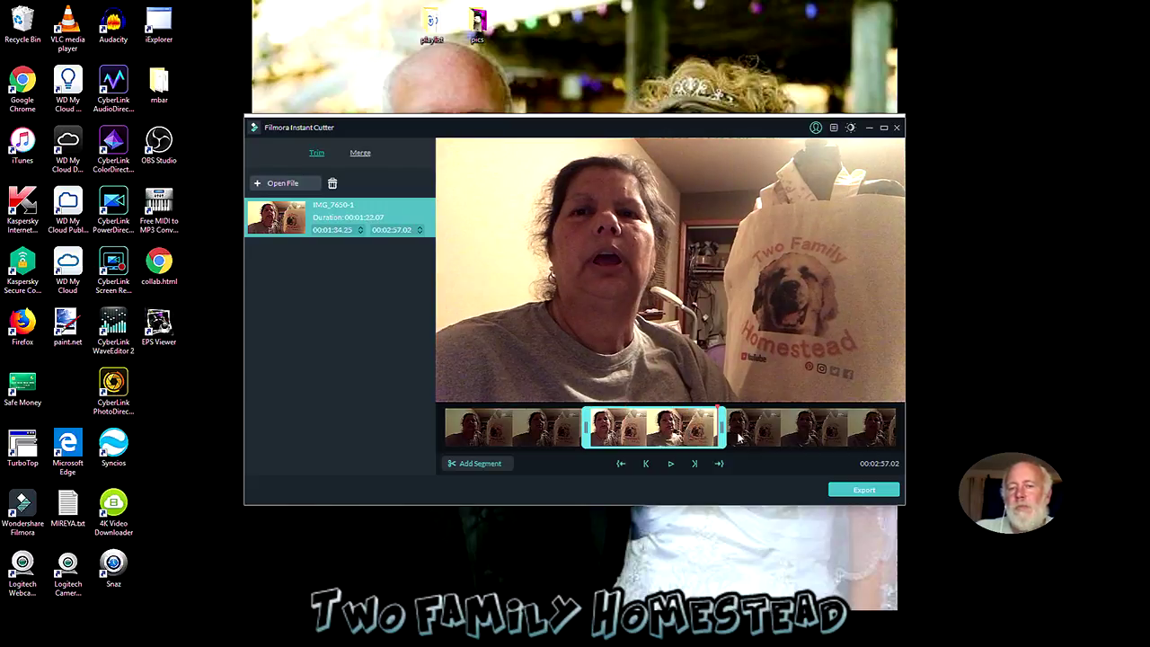
{"action": "left_click_drag", "start_coordinate": [586, 429], "coordinate": [783, 431]}
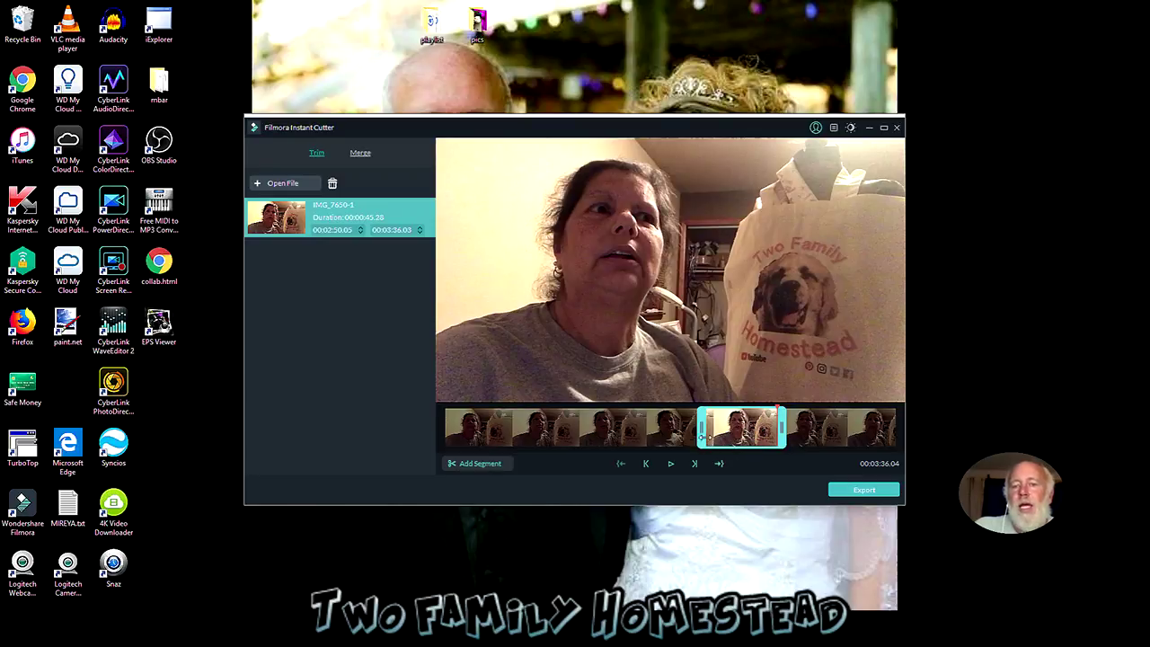
{"action": "left_click_drag", "start_coordinate": [701, 435], "coordinate": [714, 431]}
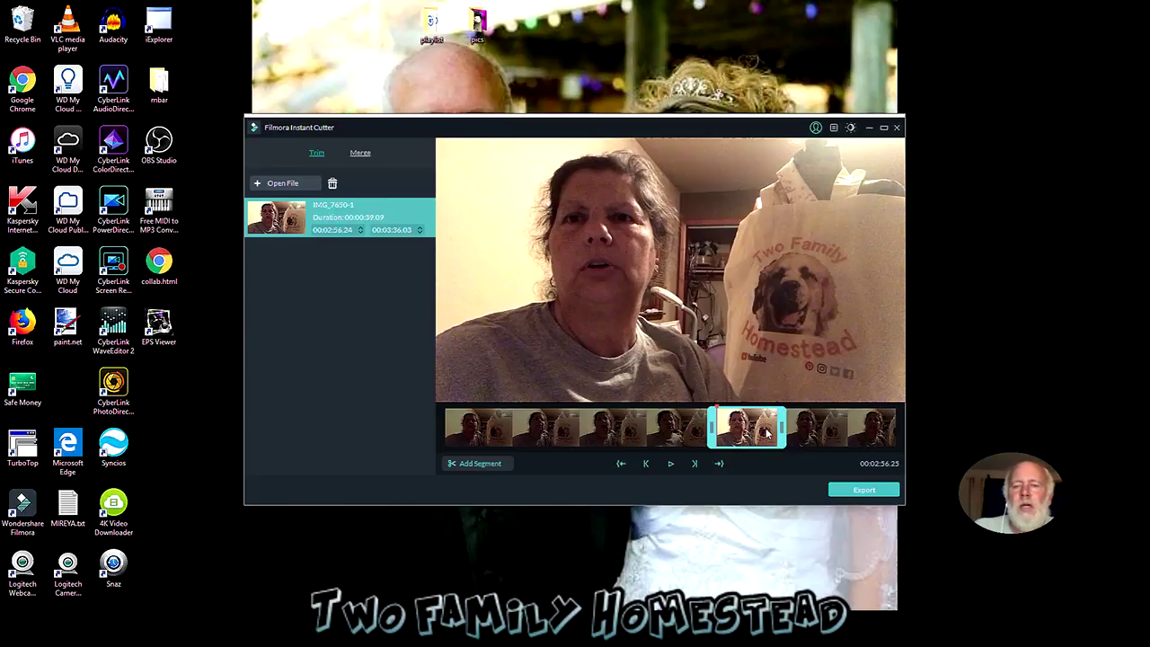
{"action": "left_click_drag", "start_coordinate": [785, 428], "coordinate": [742, 410]}
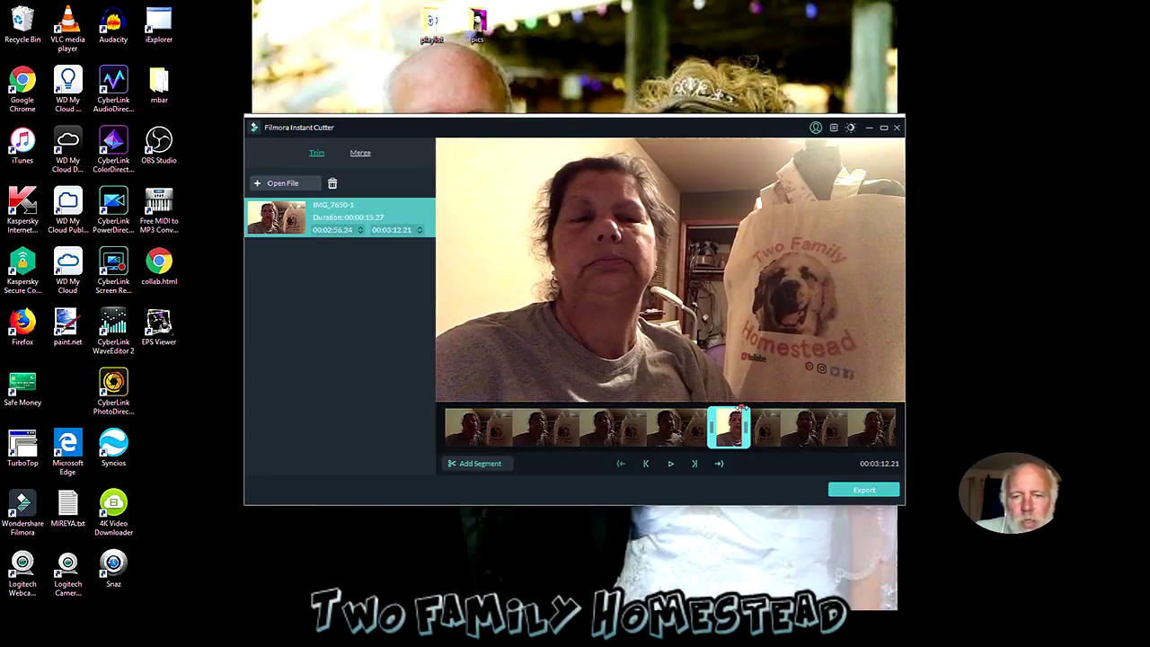
Play back the trimmed segment of IMG_7650-1 and shorten its end point to 00:03:03.21.
{"action": "left_click", "coordinate": [738, 435]}
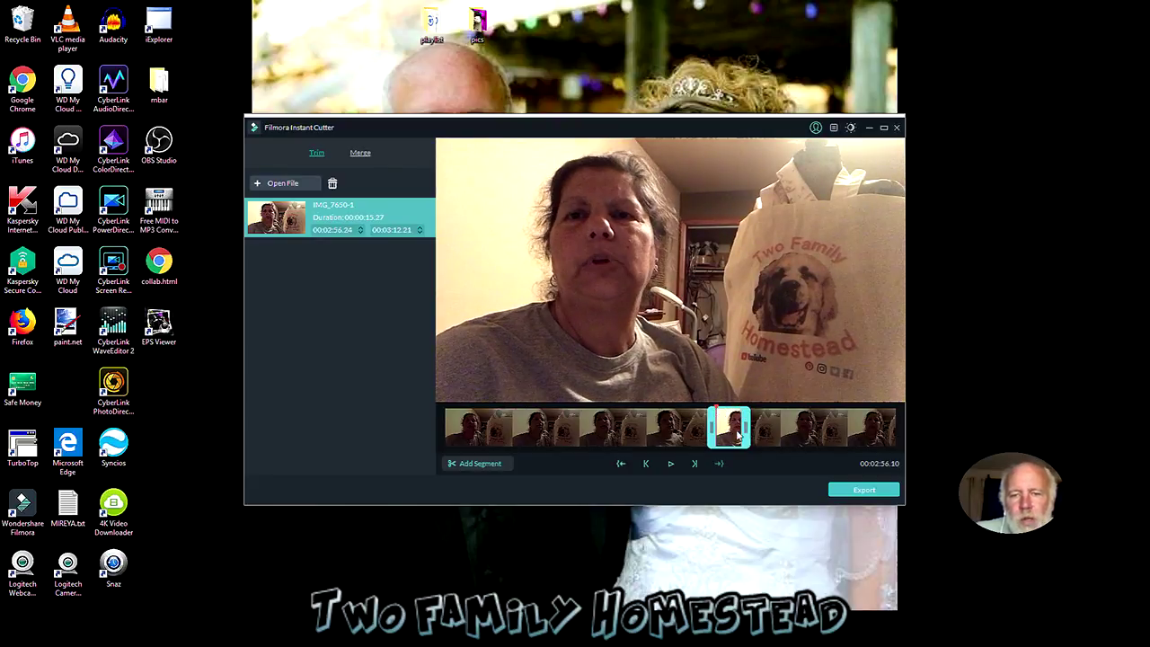
{"action": "left_click", "coordinate": [670, 464]}
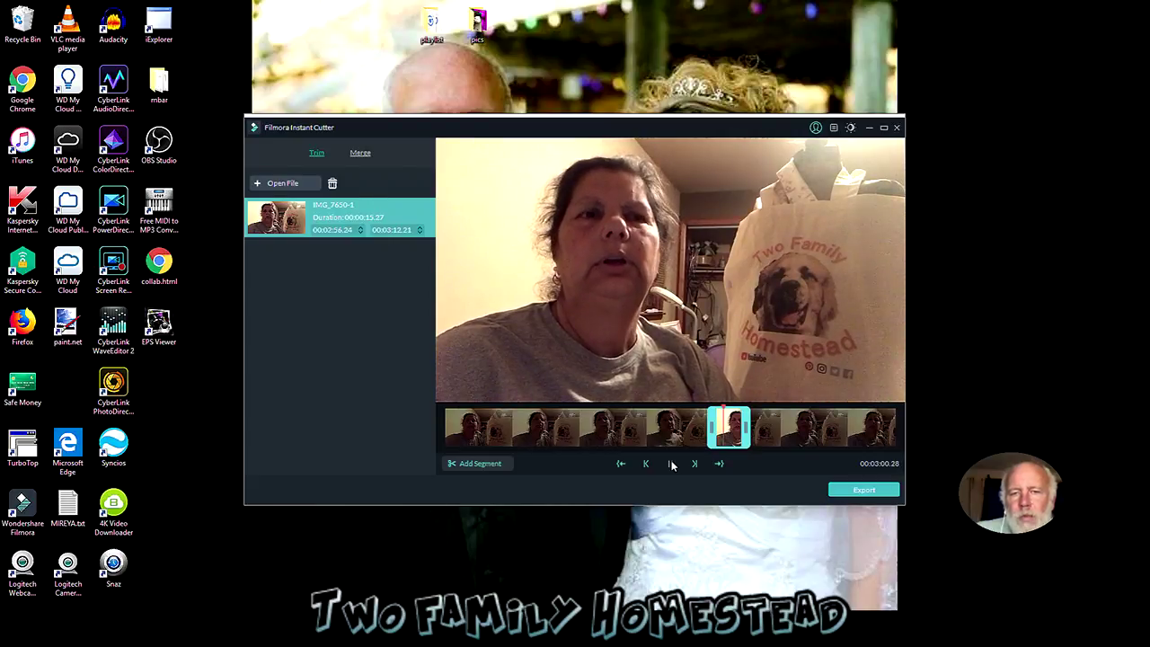
{"action": "left_click", "coordinate": [671, 464]}
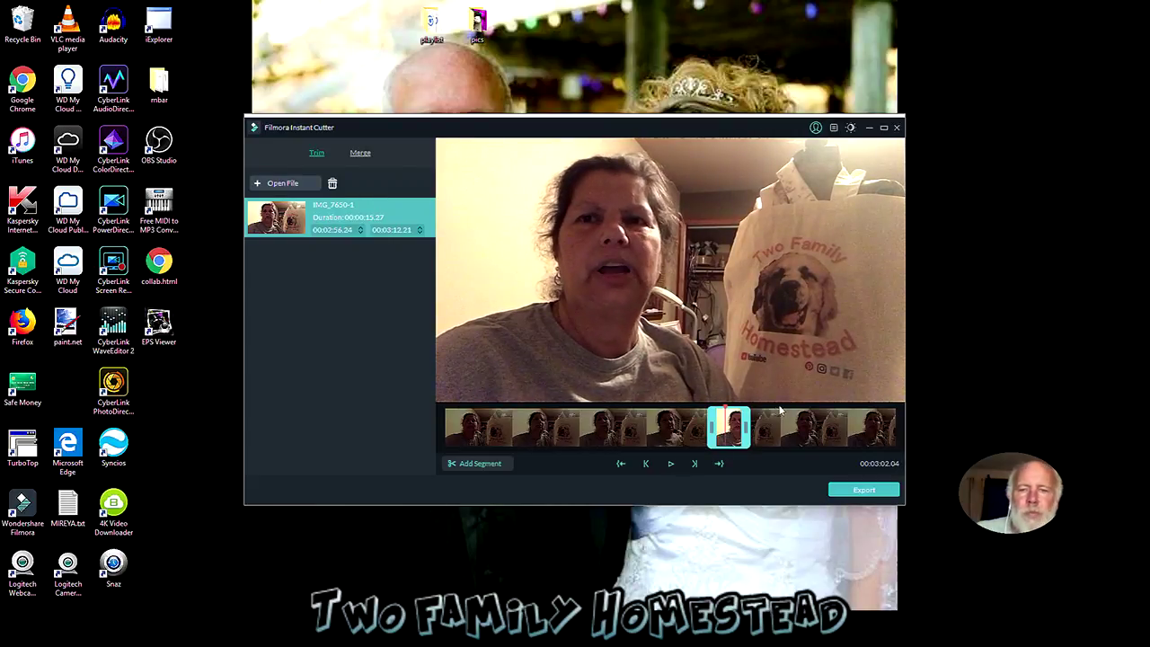
{"action": "left_click", "coordinate": [745, 429]}
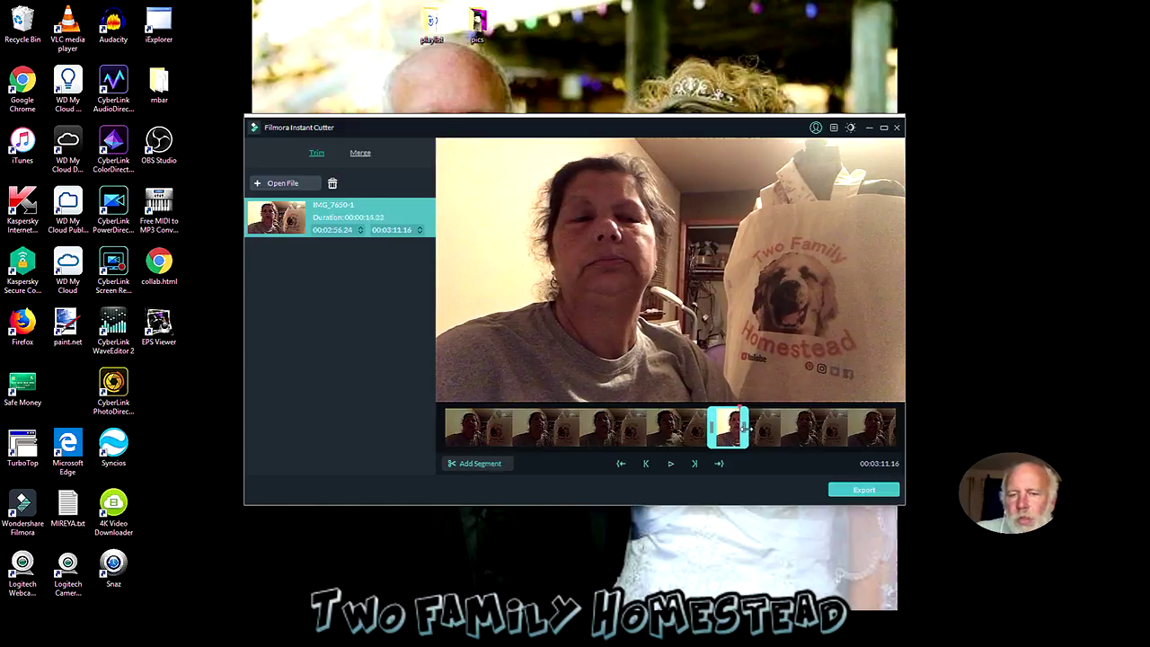
{"action": "left_click_drag", "start_coordinate": [745, 429], "coordinate": [735, 429]}
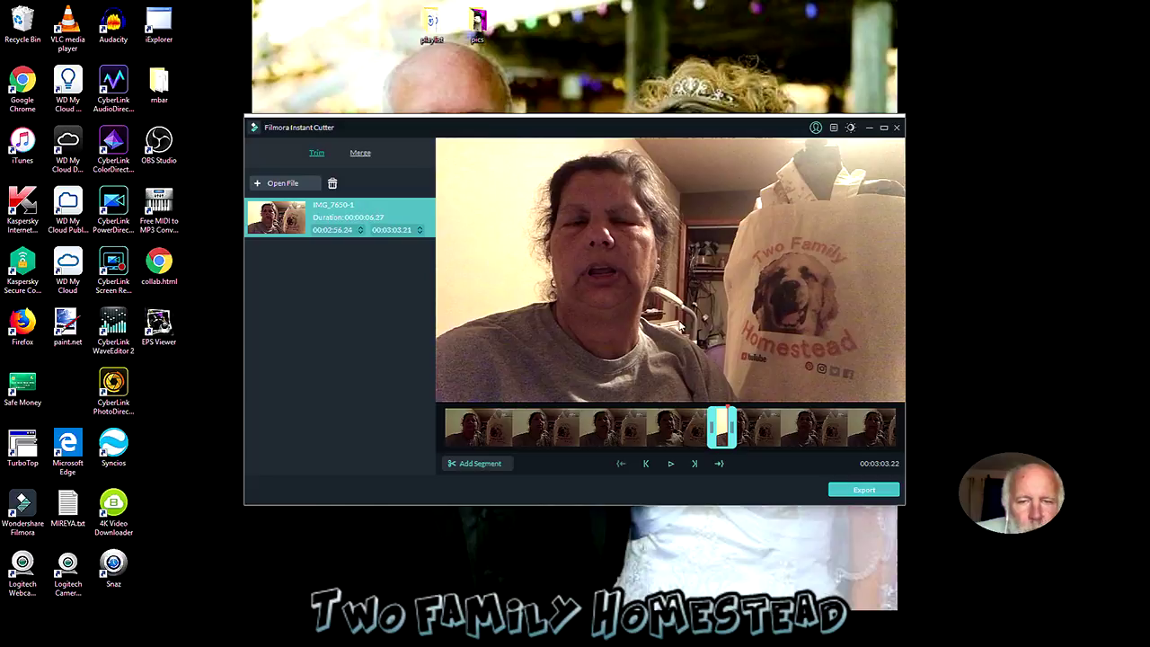
Export the trimmed segment to the 2018-09-28 pictures folder, keeping the option to open the output folder after finishing.
{"action": "left_click", "coordinate": [865, 492]}
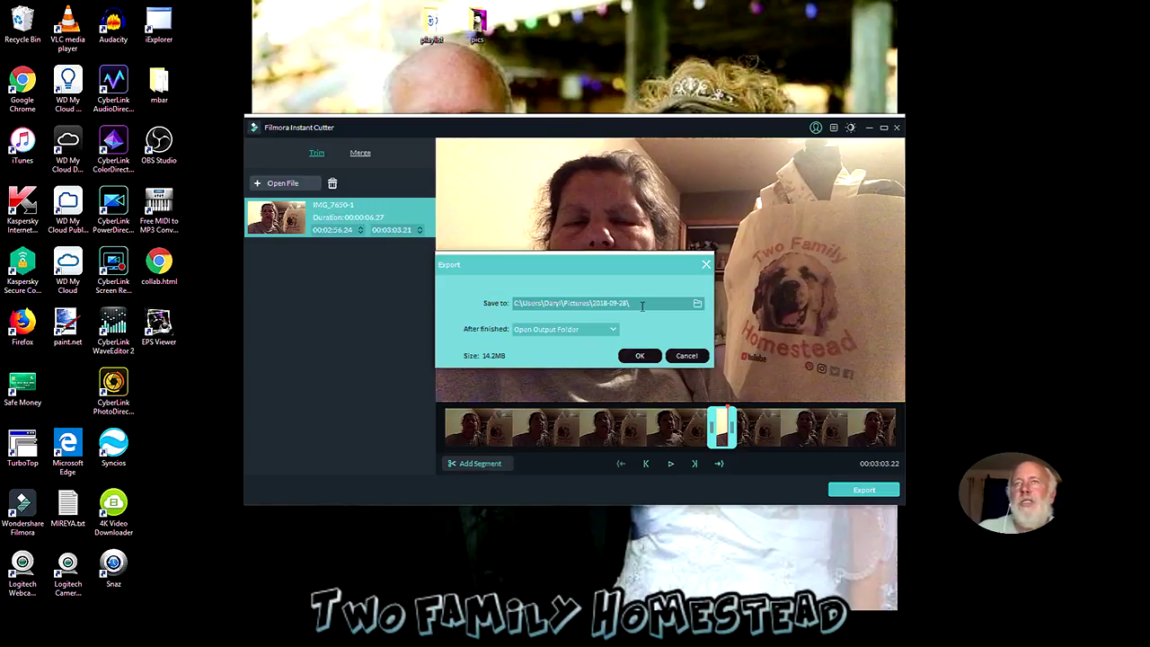
{"action": "left_click", "coordinate": [641, 357]}
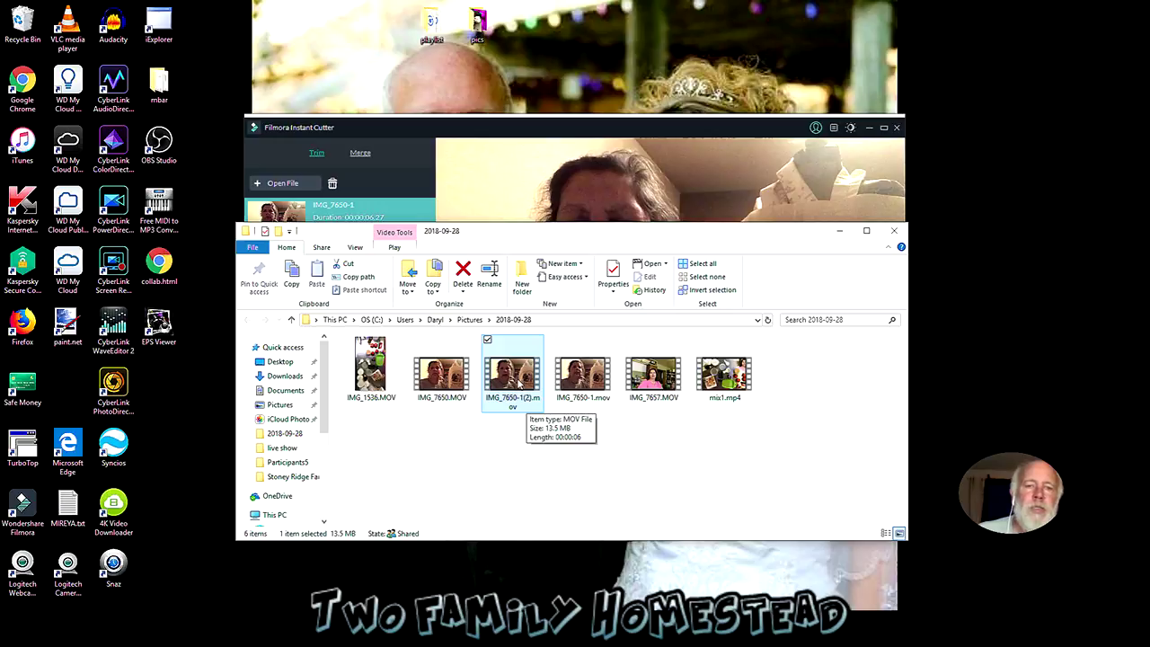
Play the exported clip IMG_7650-1(2).mov from the output folder and close the player.
{"action": "double_click", "coordinate": [520, 381]}
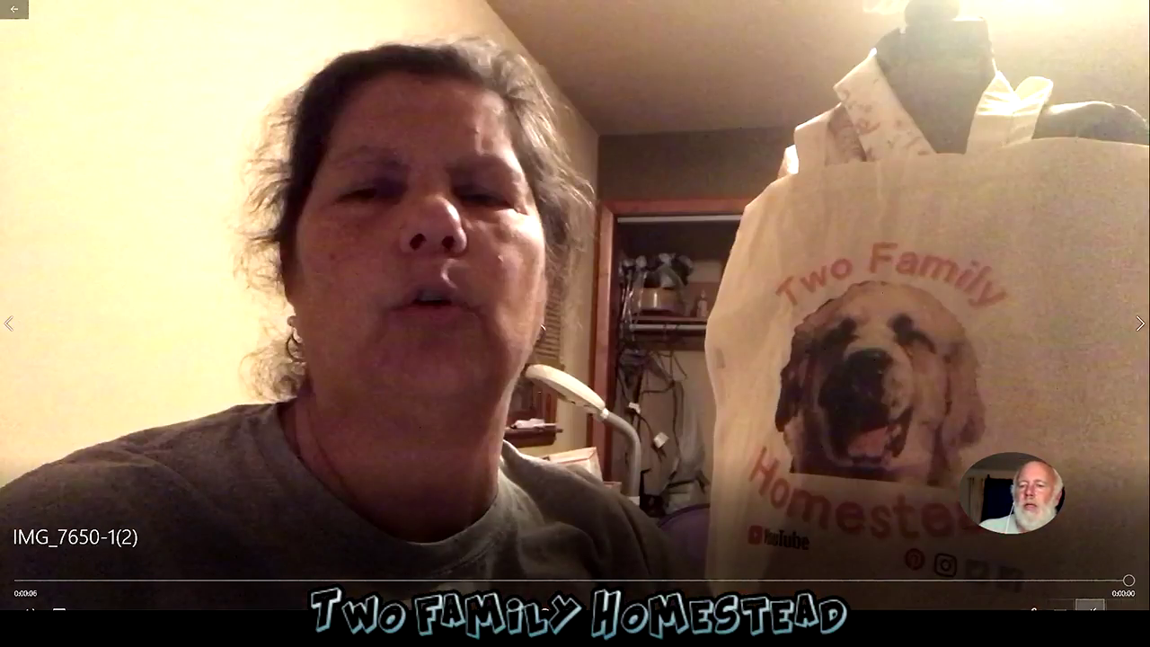
{"action": "left_click", "coordinate": [1108, 603]}
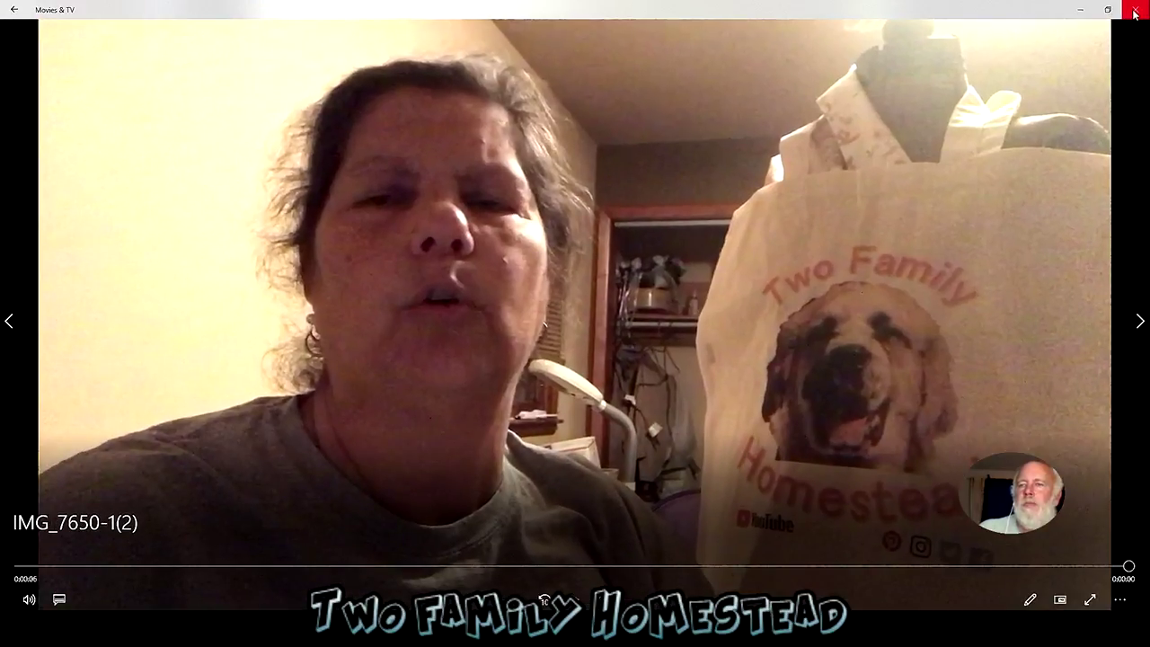
{"action": "left_click", "coordinate": [1136, 9]}
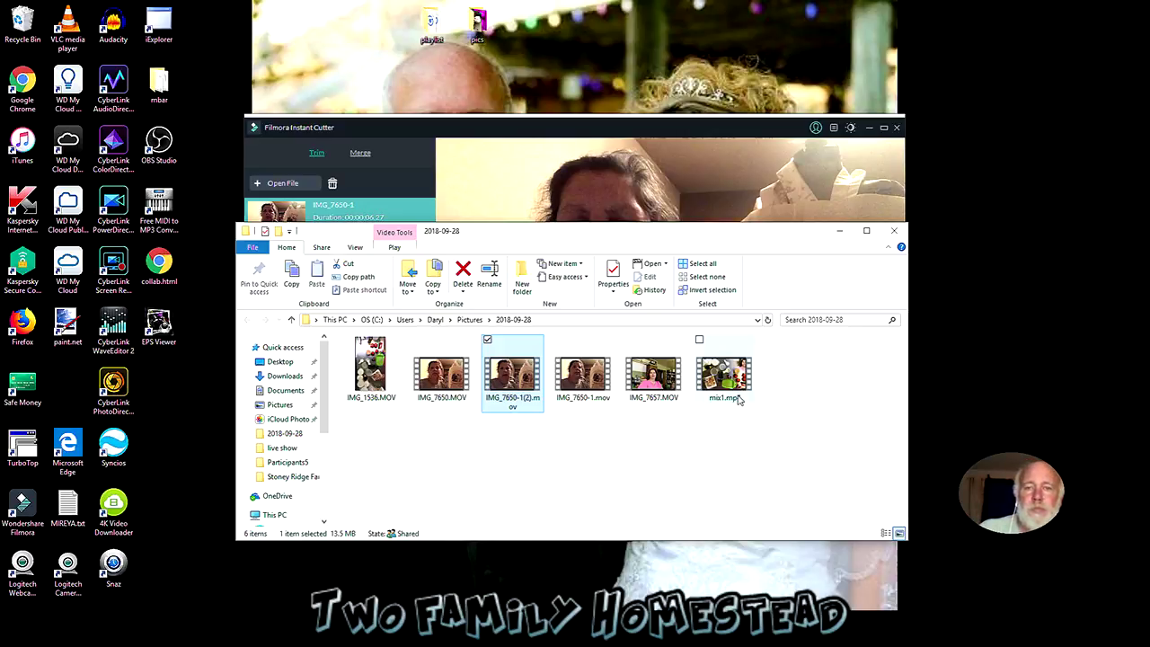
Minimize the output folder, quit Instant Cutter and start a 16:9 widescreen project in Full Feature Mode.
{"action": "left_click", "coordinate": [839, 231]}
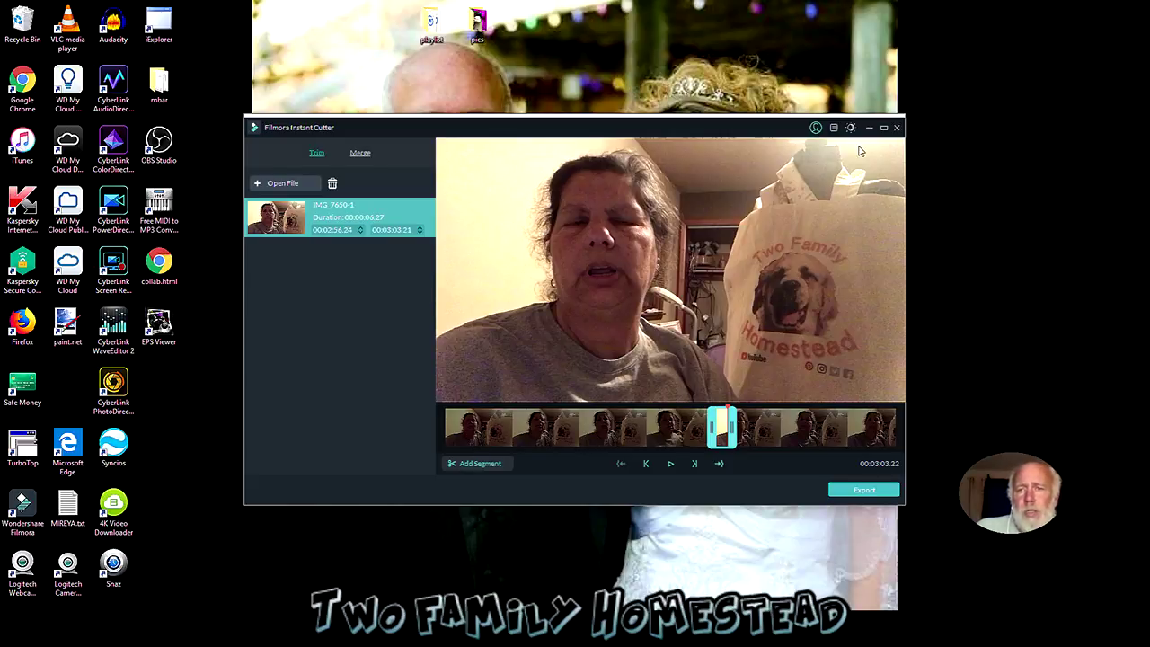
{"action": "left_click", "coordinate": [896, 127]}
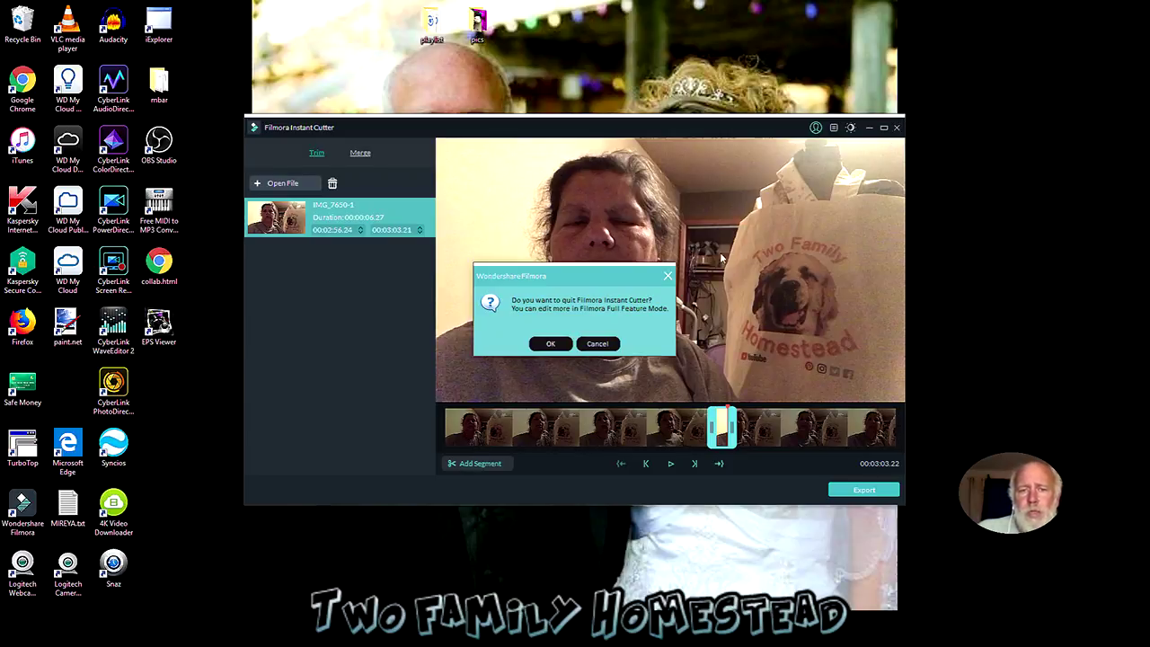
{"action": "left_click", "coordinate": [551, 344]}
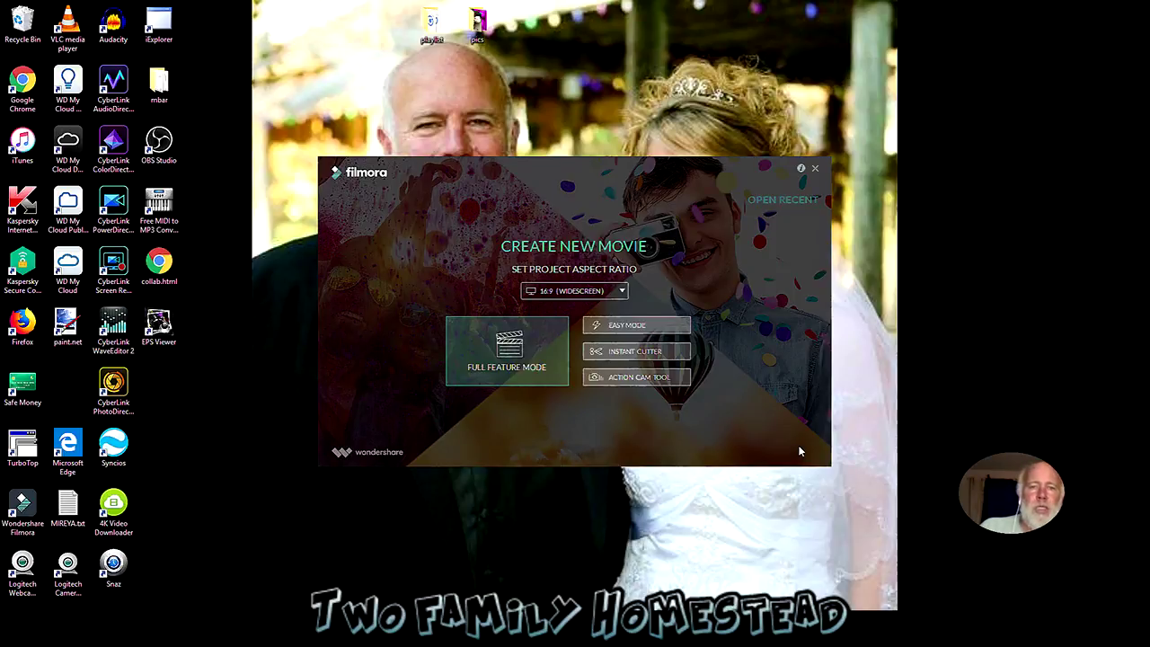
{"action": "left_click", "coordinate": [528, 368]}
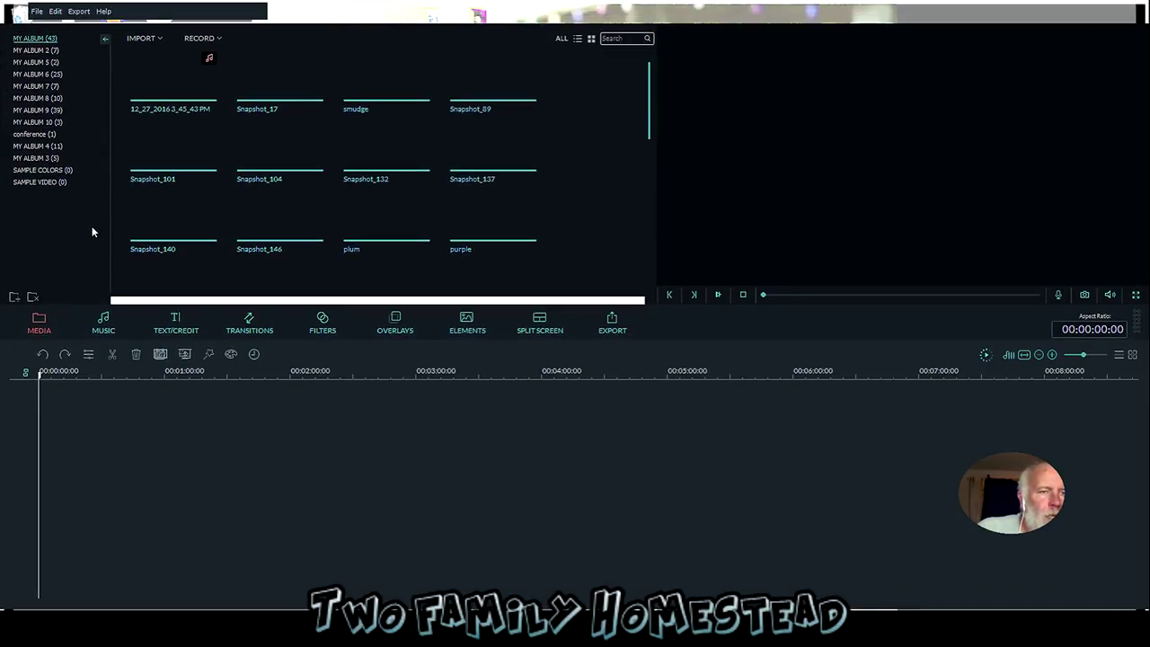
Add a new album to the media library and dismiss the Message Center.
{"action": "left_click", "coordinate": [14, 298]}
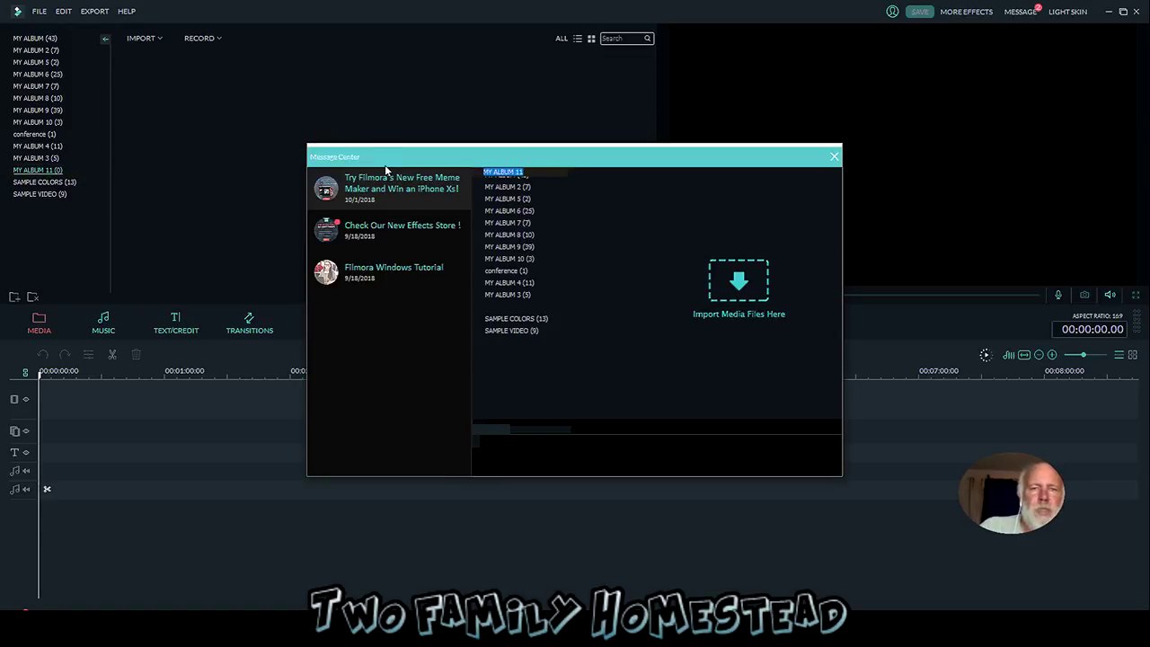
{"action": "left_click", "coordinate": [834, 157]}
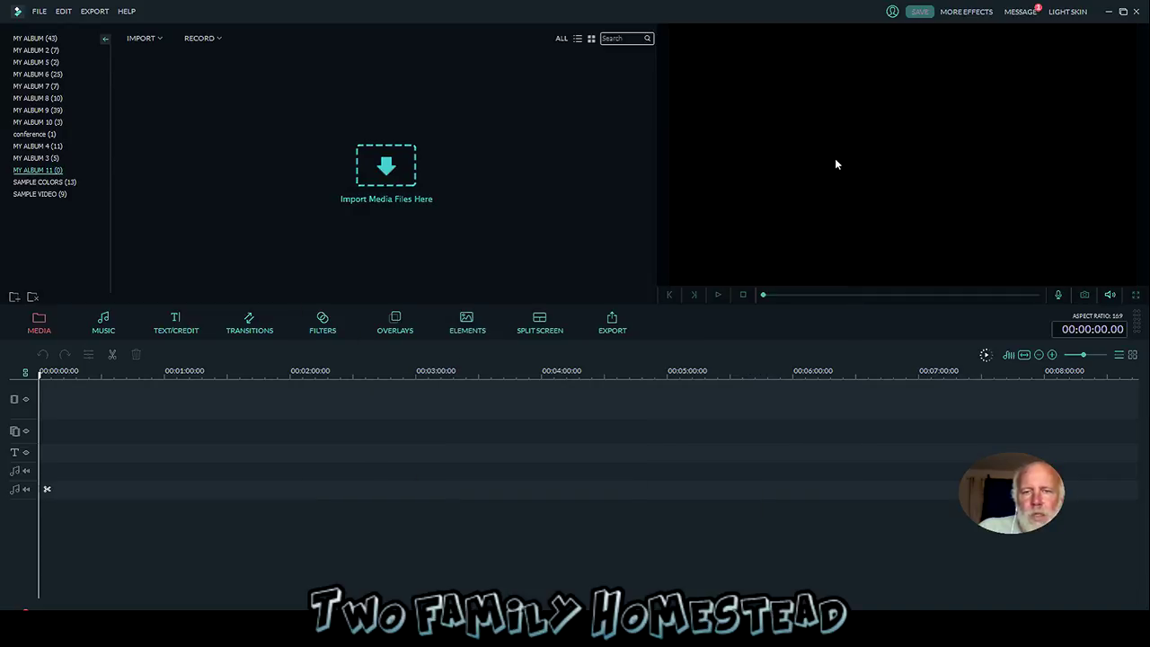
Import IMG_7650.MOV, IMG_7650-1.mov and IMG_7650-1(2).mov from the 2018-09-28 folder into the new album.
{"action": "left_click", "coordinate": [386, 167]}
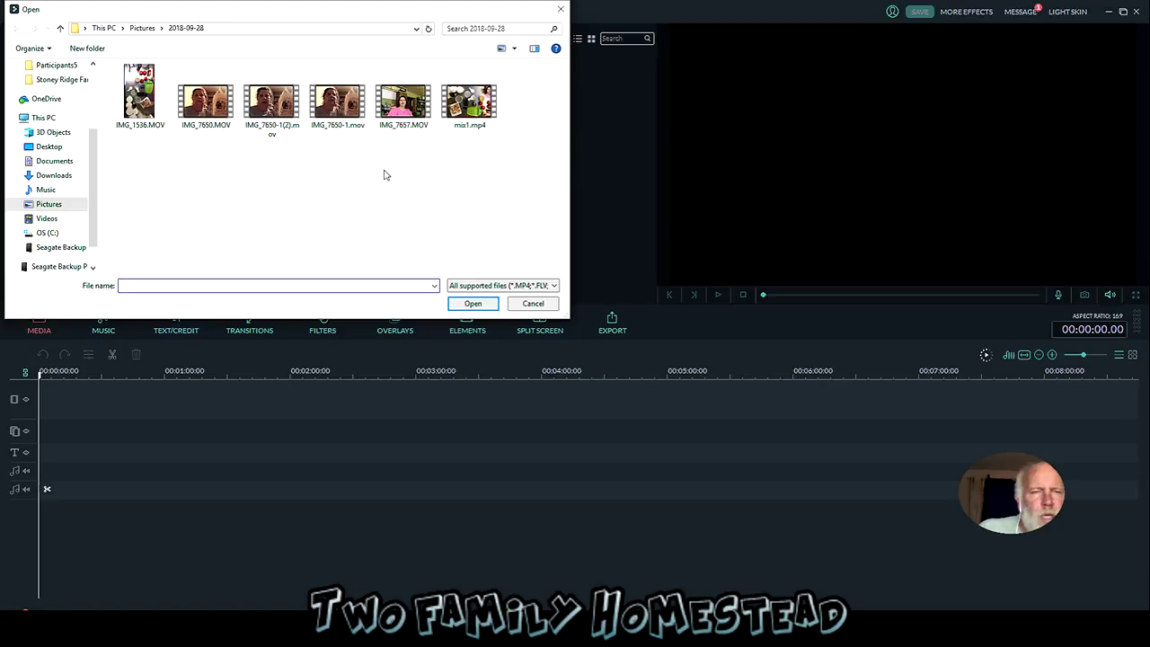
{"action": "left_click", "coordinate": [212, 119]}
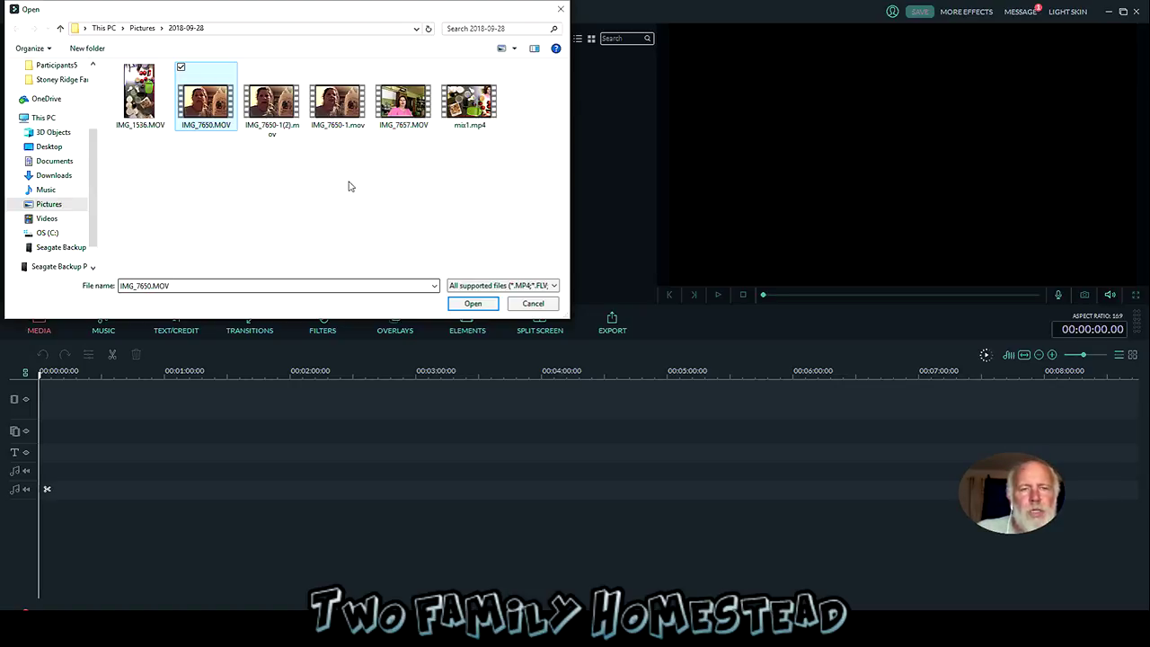
{"action": "left_click", "coordinate": [351, 127], "text": "ctrl"}
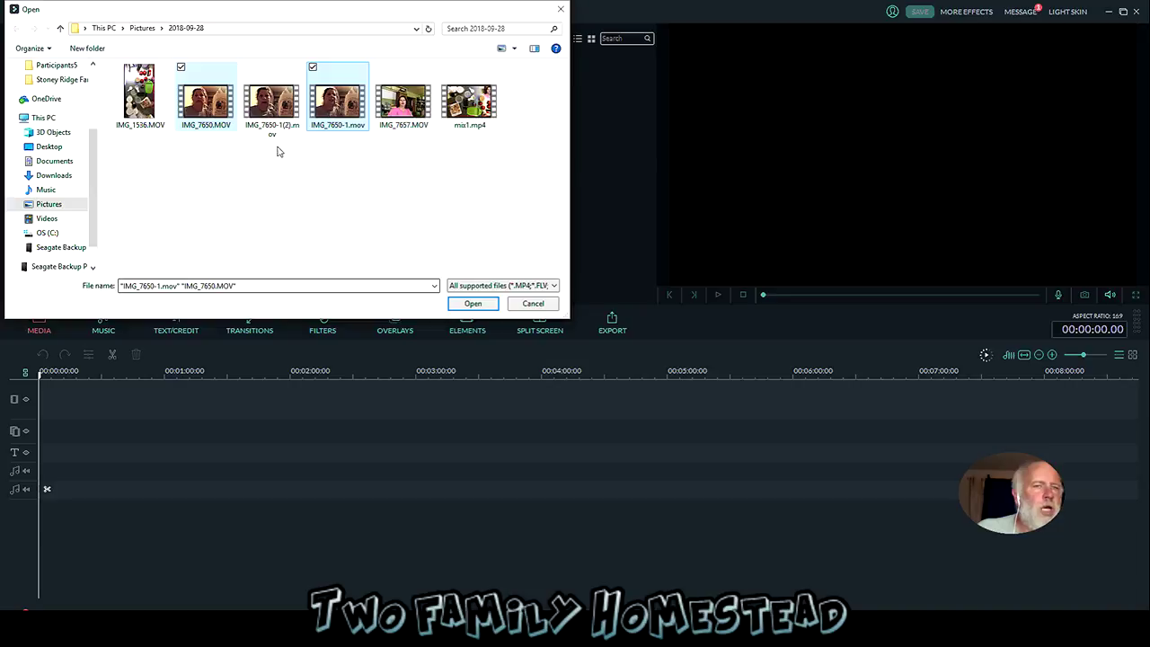
{"action": "left_click", "coordinate": [268, 121], "text": "ctrl"}
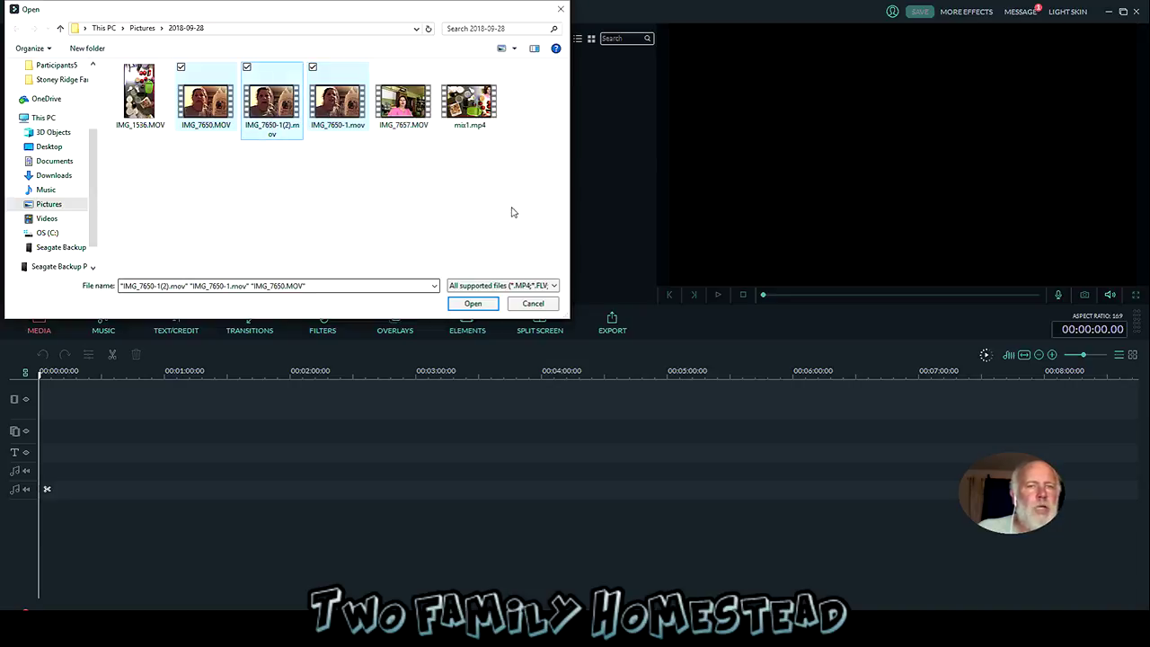
{"action": "left_click", "coordinate": [472, 303]}
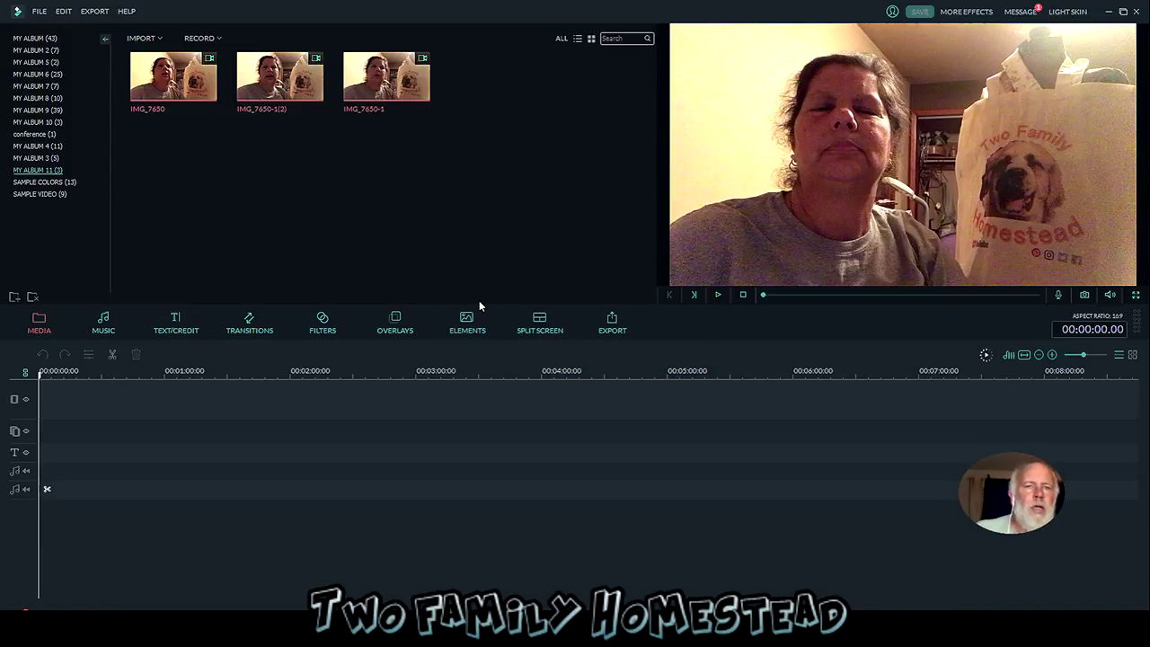
Preview the IMG_7650-1(2) clip from the media library.
{"action": "left_click", "coordinate": [450, 220]}
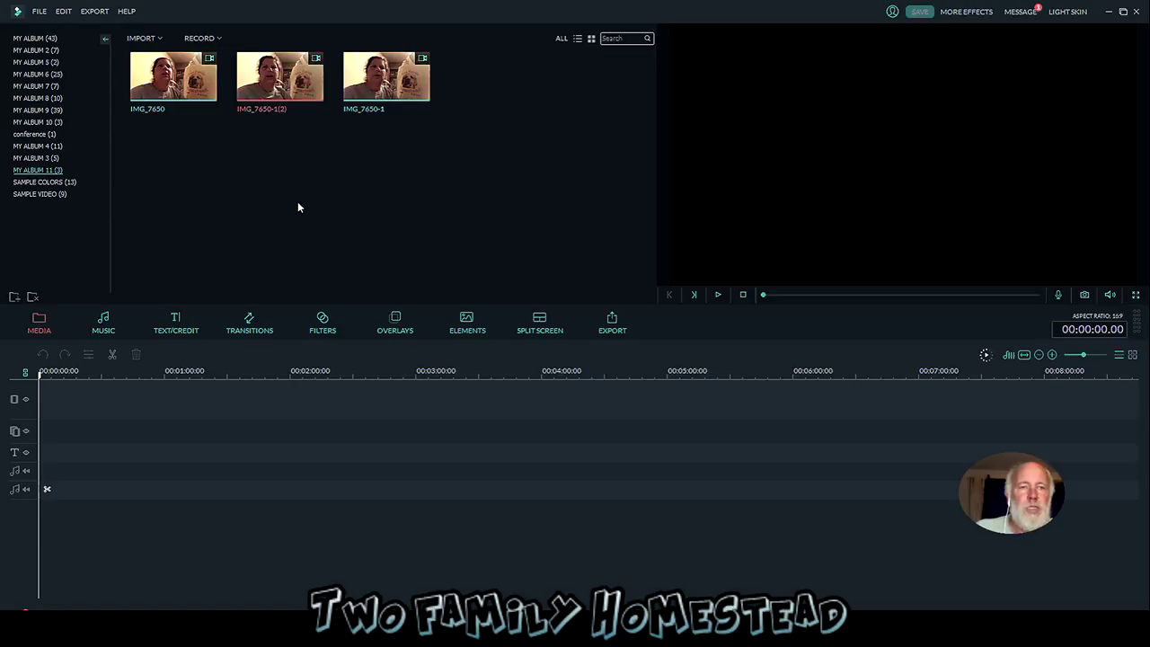
{"action": "left_click", "coordinate": [717, 294]}
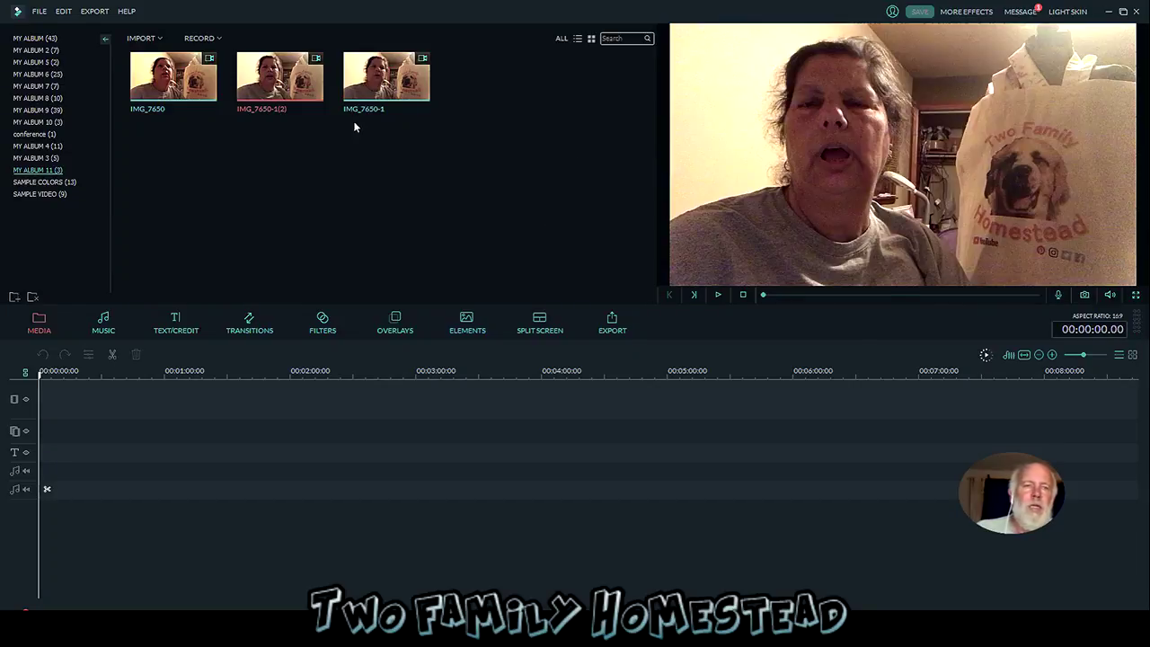
Place IMG_7650 at the start of the main video track and split it at about 00:01:34.
{"action": "left_click", "coordinate": [202, 88]}
{"action": "left_click_drag", "start_coordinate": [202, 87], "coordinate": [110, 404]}
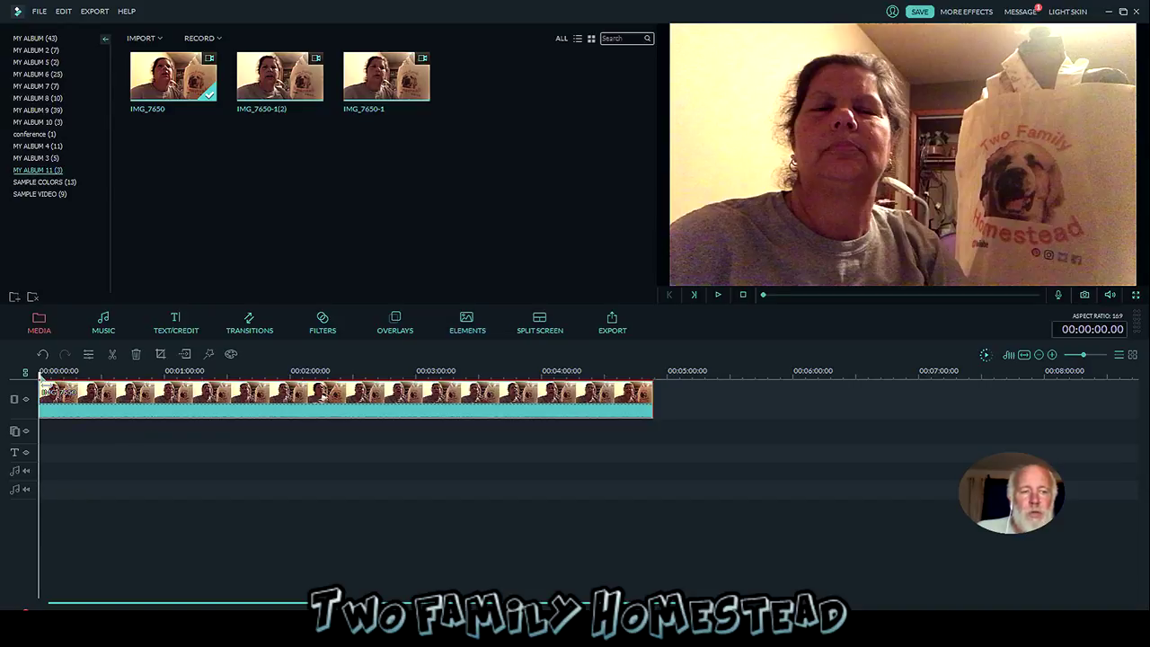
{"action": "left_click_drag", "start_coordinate": [41, 377], "coordinate": [239, 419]}
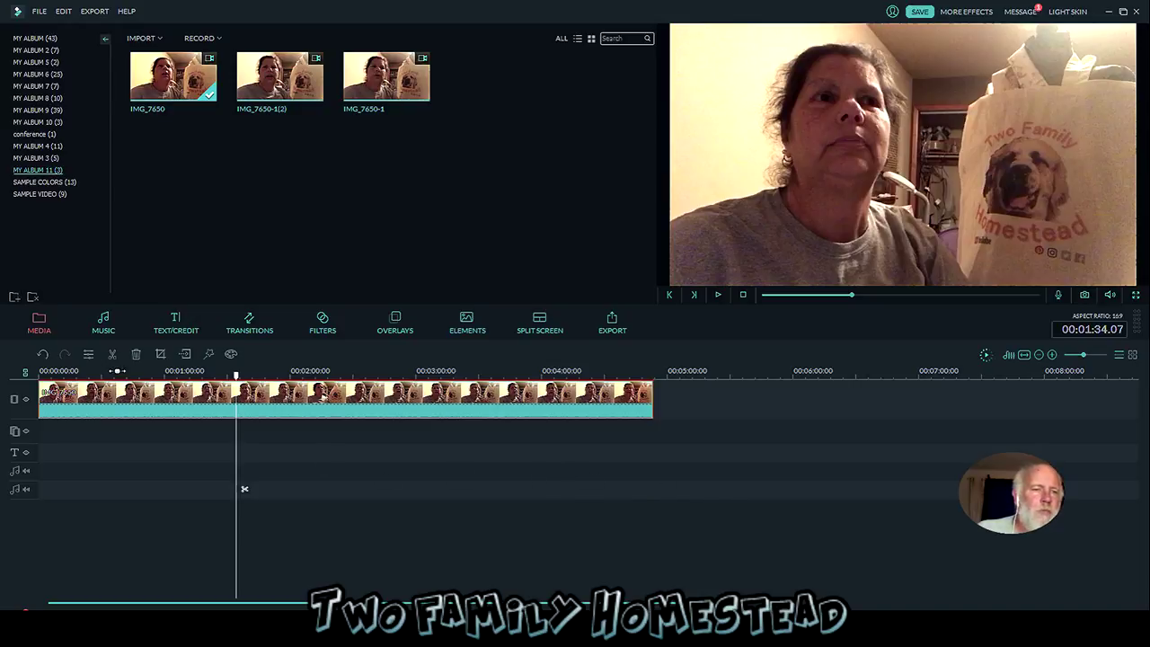
{"action": "left_click", "coordinate": [113, 356]}
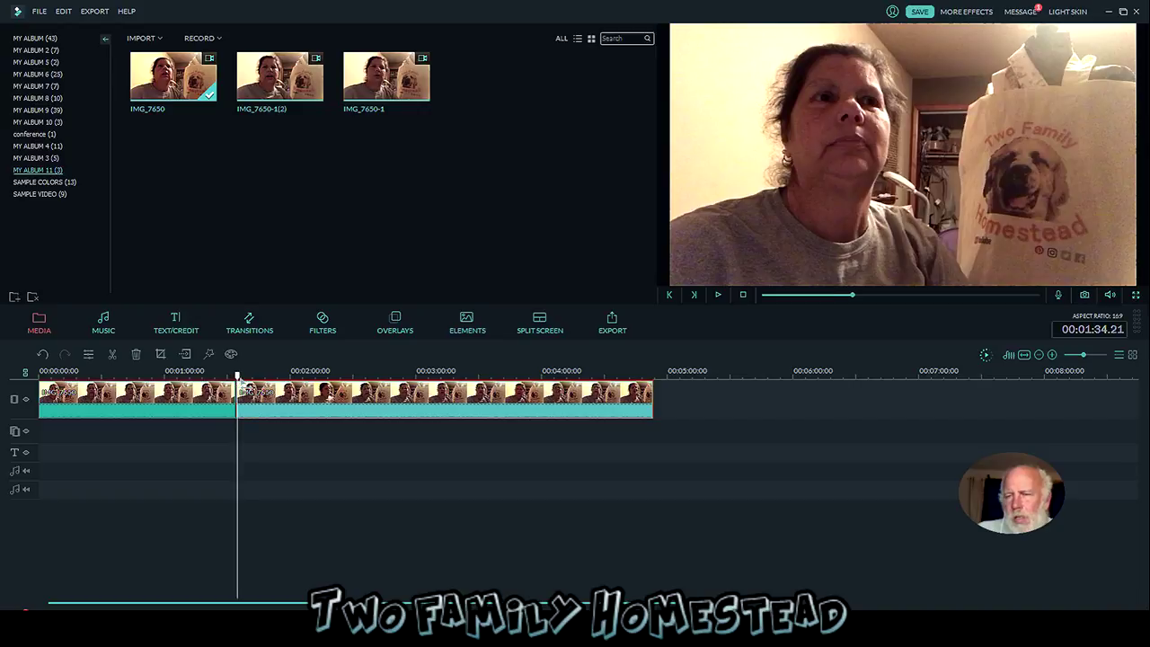
Place the IMG_7650-1(2) clip on the track below the main video at 00:01:34.07, near the split.
{"action": "key", "text": "Left"}
{"action": "key", "text": "Left"}
{"action": "key", "text": "Left"}
{"action": "key", "text": "Left"}
{"action": "key", "text": "Left"}
{"action": "key", "text": "Left"}
{"action": "key", "text": "Left"}
{"action": "key", "text": "Left"}
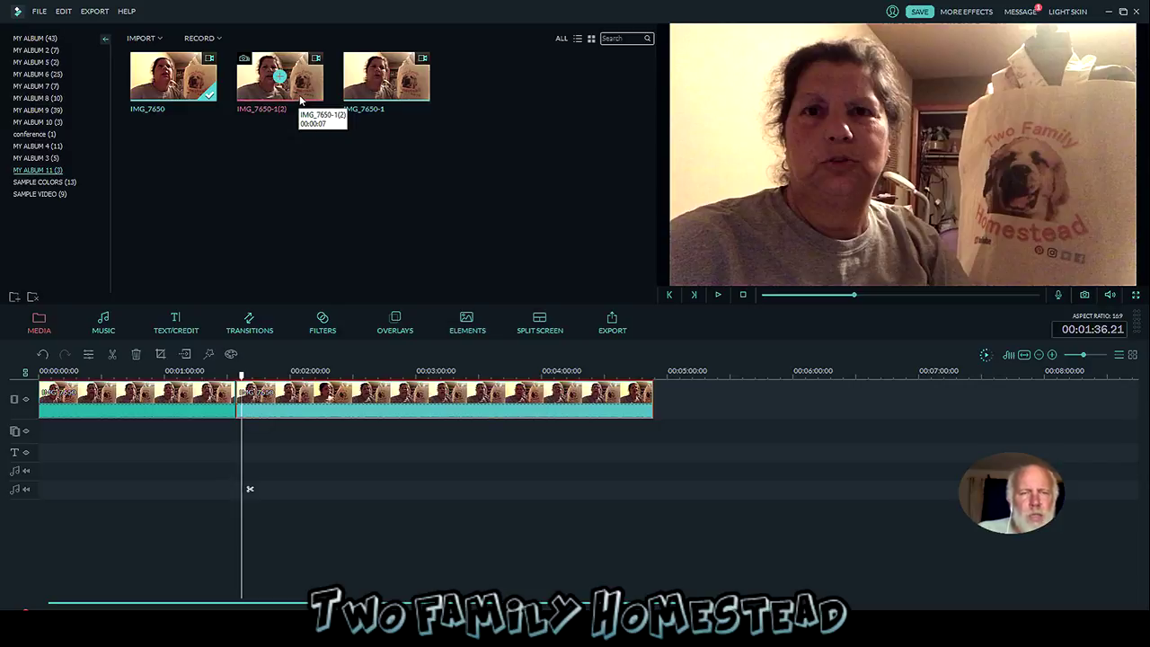
{"action": "left_click_drag", "start_coordinate": [301, 101], "coordinate": [247, 431]}
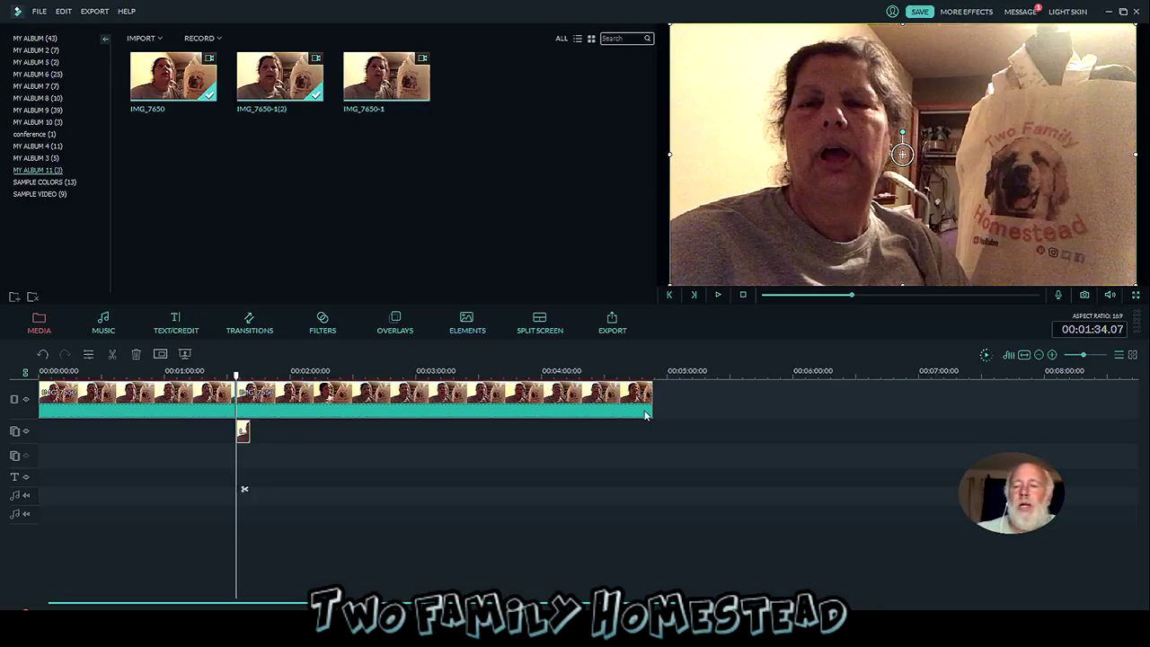
{"action": "left_click", "coordinate": [986, 356]}
{"action": "left_click", "coordinate": [985, 356]}
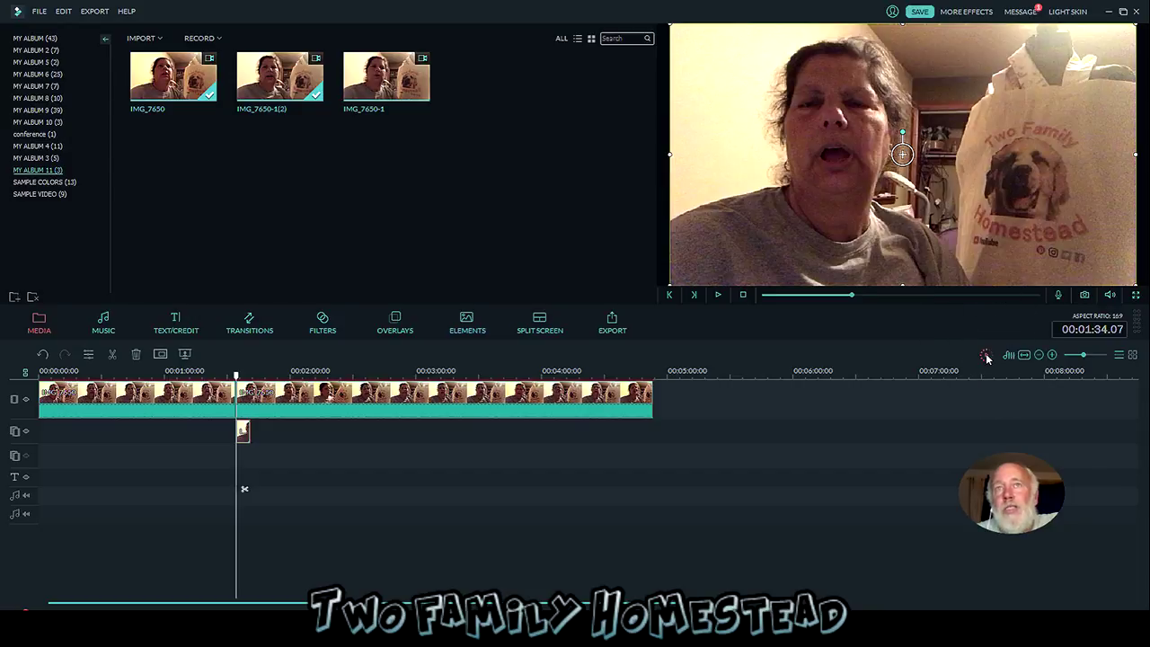
{"action": "left_click", "coordinate": [985, 355]}
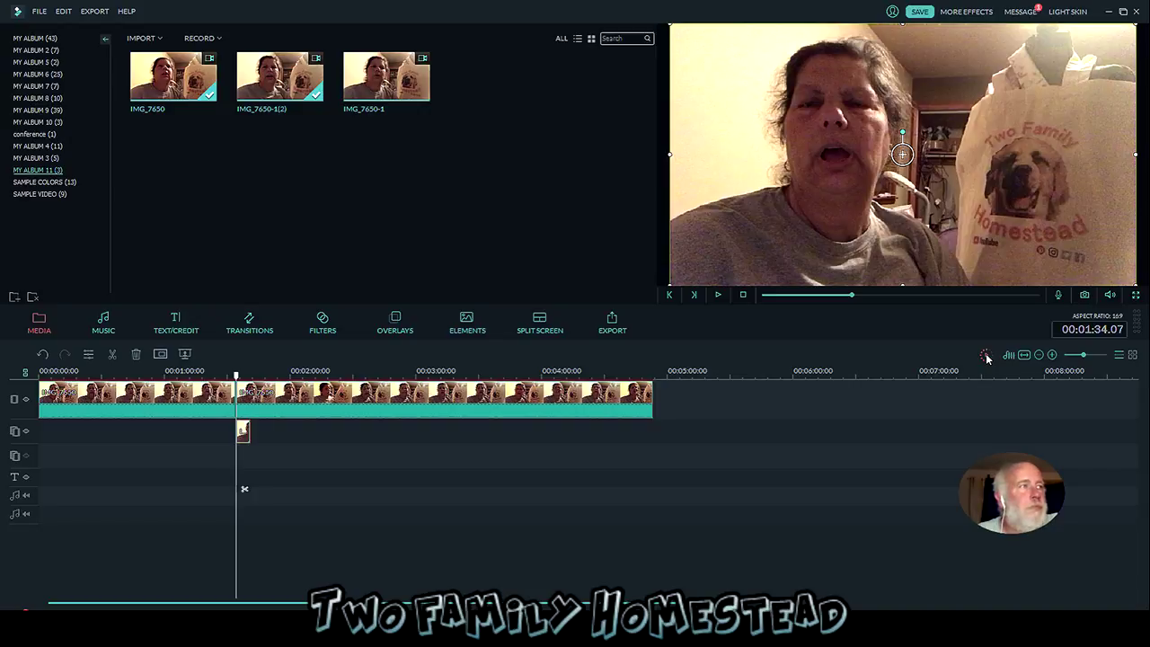
{"action": "left_click", "coordinate": [985, 355]}
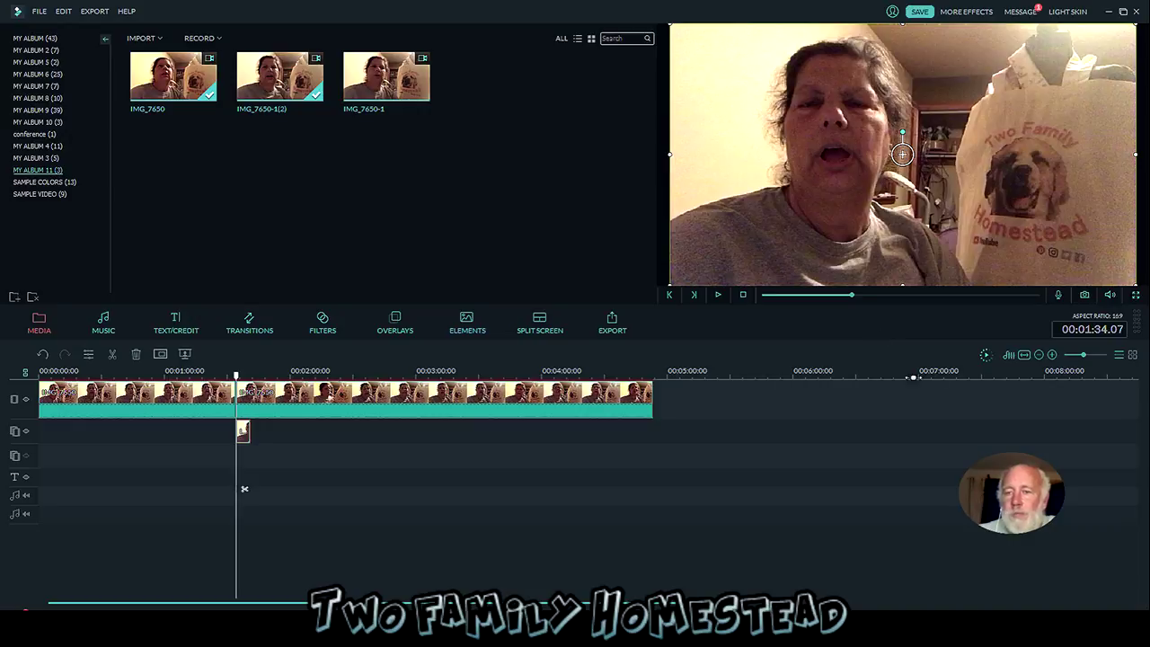
Start a preview render of the timeline, then cancel the rendering.
{"action": "left_click", "coordinate": [986, 357]}
{"action": "left_click", "coordinate": [986, 356]}
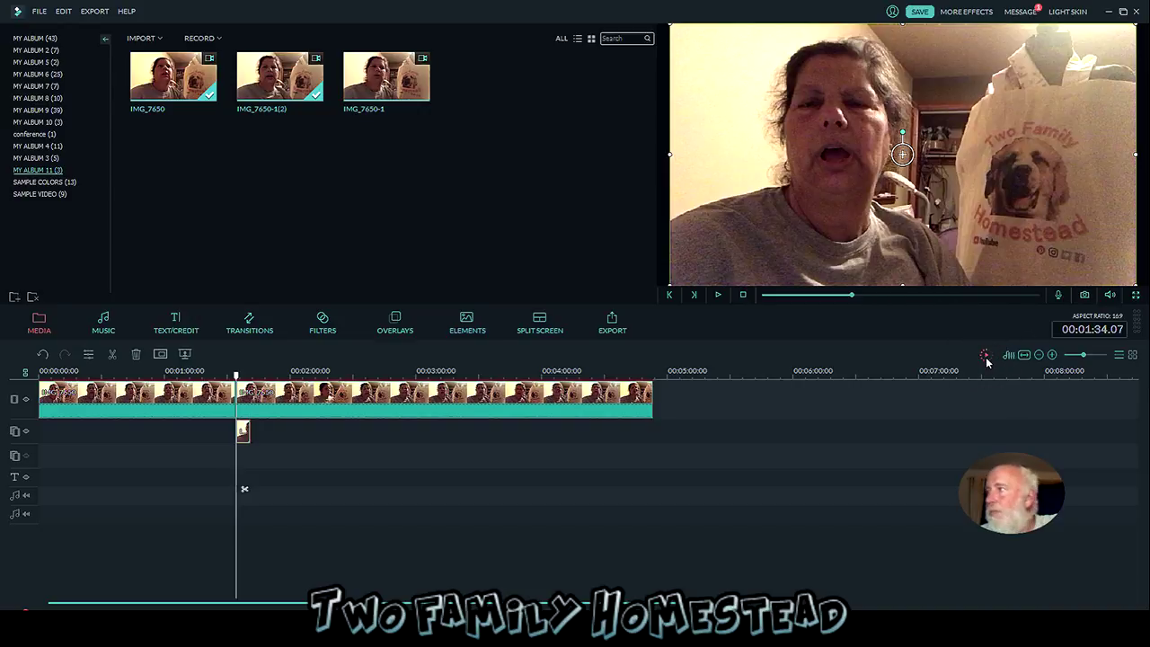
{"action": "left_click", "coordinate": [986, 356]}
{"action": "left_click", "coordinate": [986, 357]}
{"action": "left_click", "coordinate": [985, 357]}
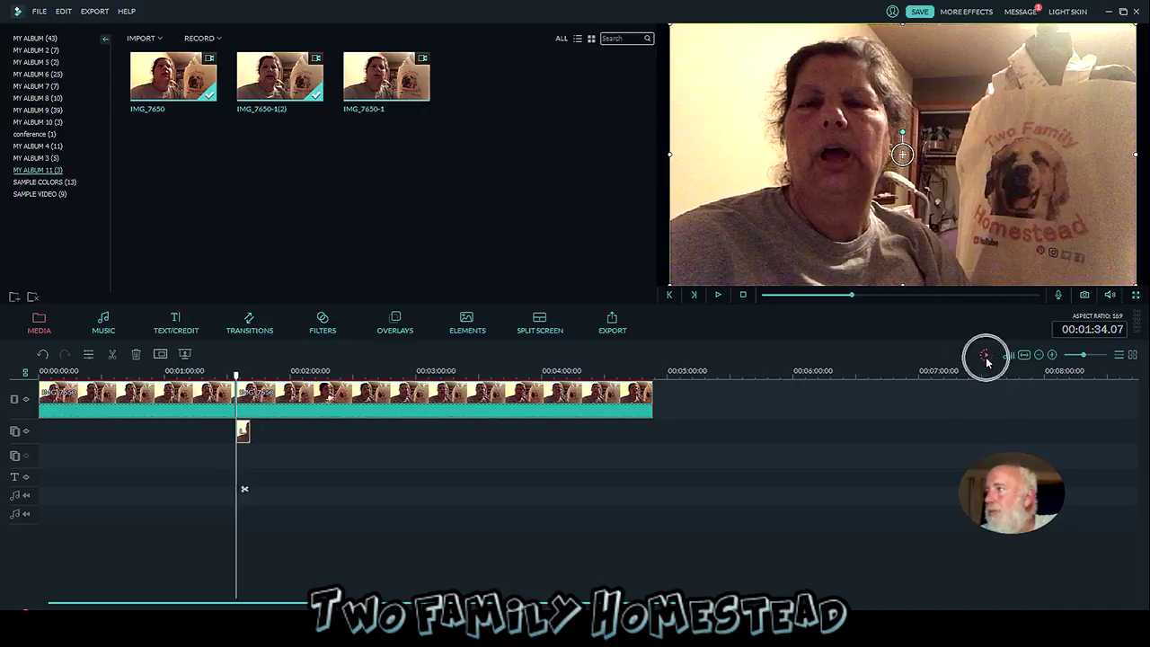
{"action": "left_click", "coordinate": [986, 357]}
{"action": "left_click", "coordinate": [985, 356]}
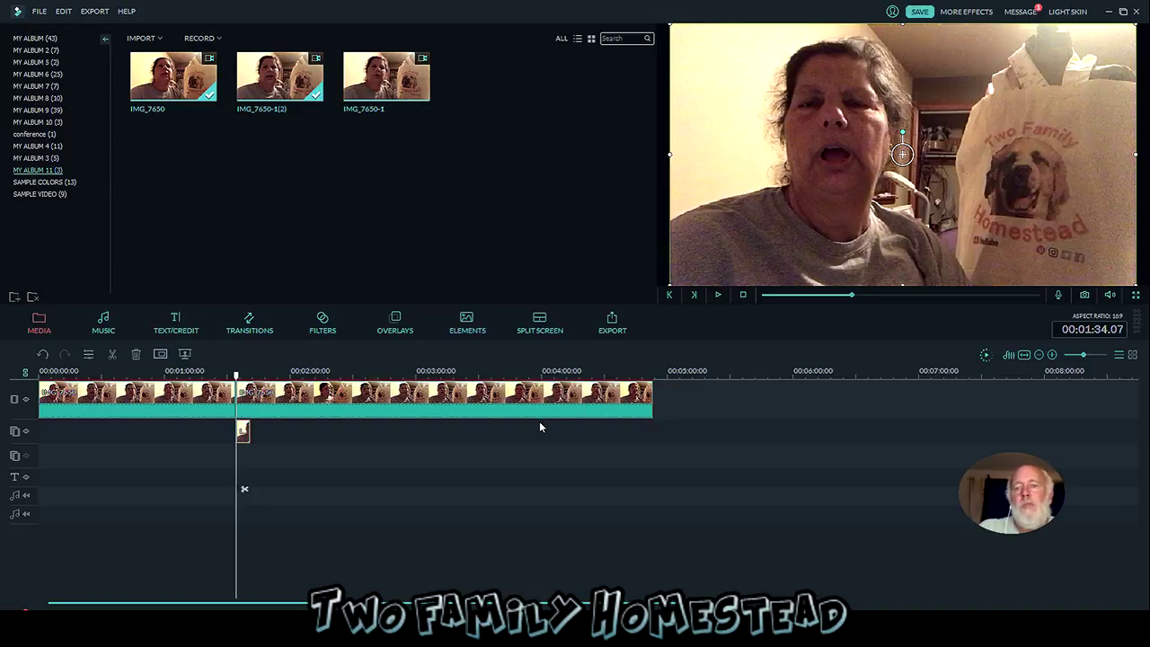
{"action": "left_click", "coordinate": [984, 355]}
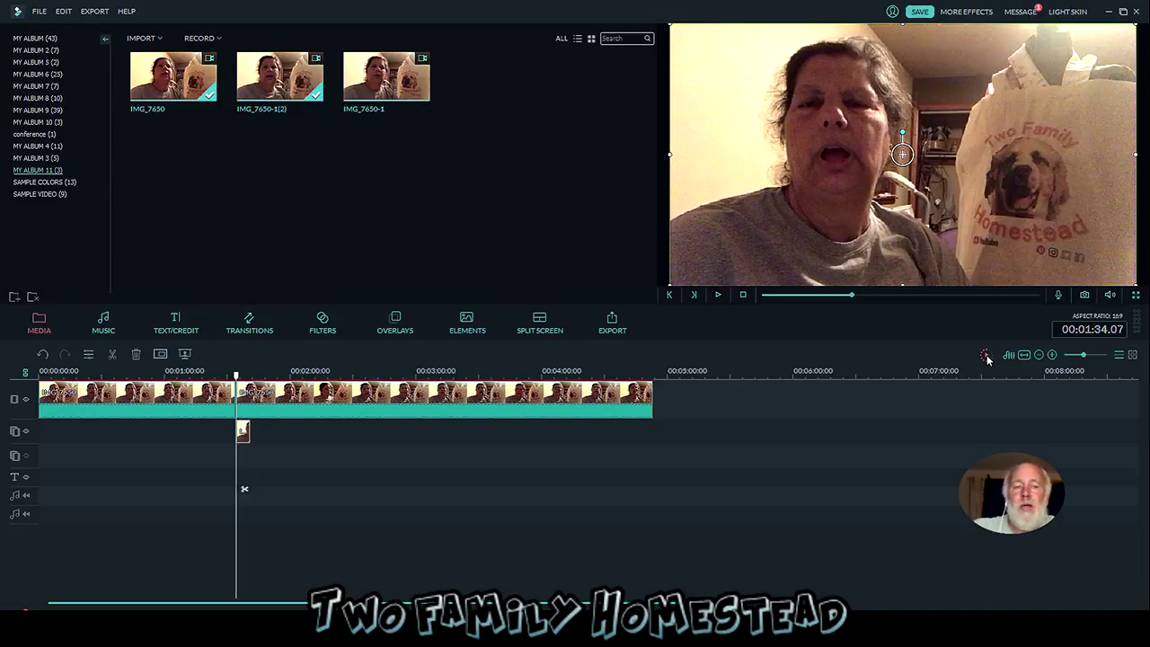
{"action": "left_click", "coordinate": [986, 357]}
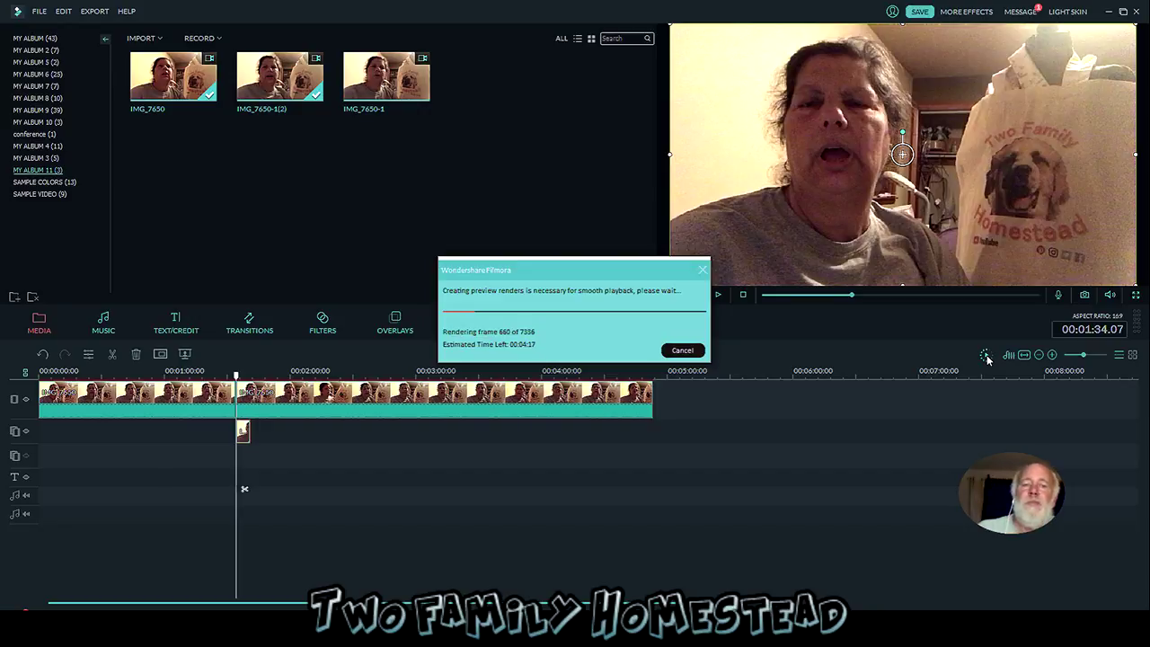
{"action": "left_click", "coordinate": [684, 351]}
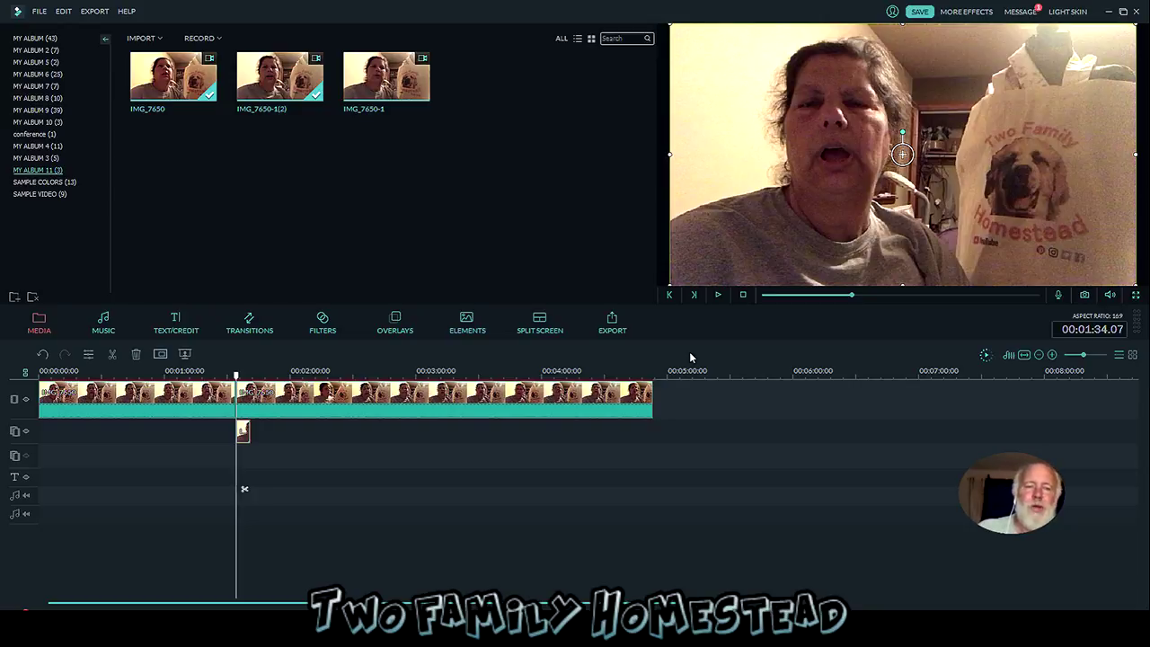
Delete both parts of the split IMG_7650 clip to clear the timeline.
{"action": "left_click", "coordinate": [625, 402]}
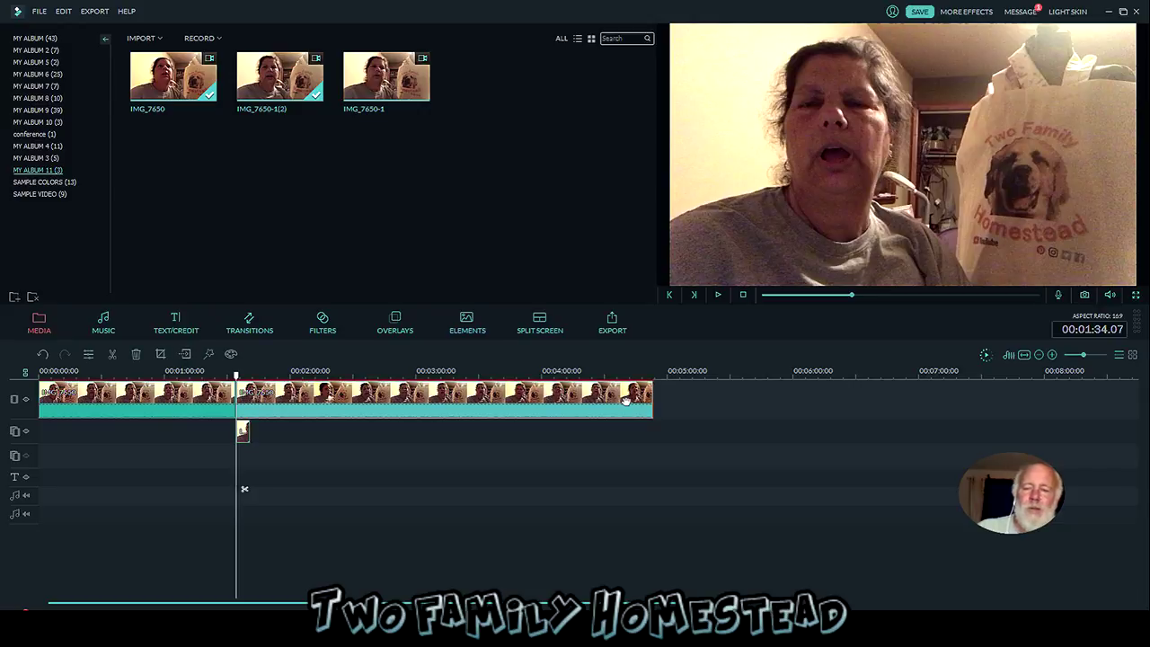
{"action": "key", "text": "Delete"}
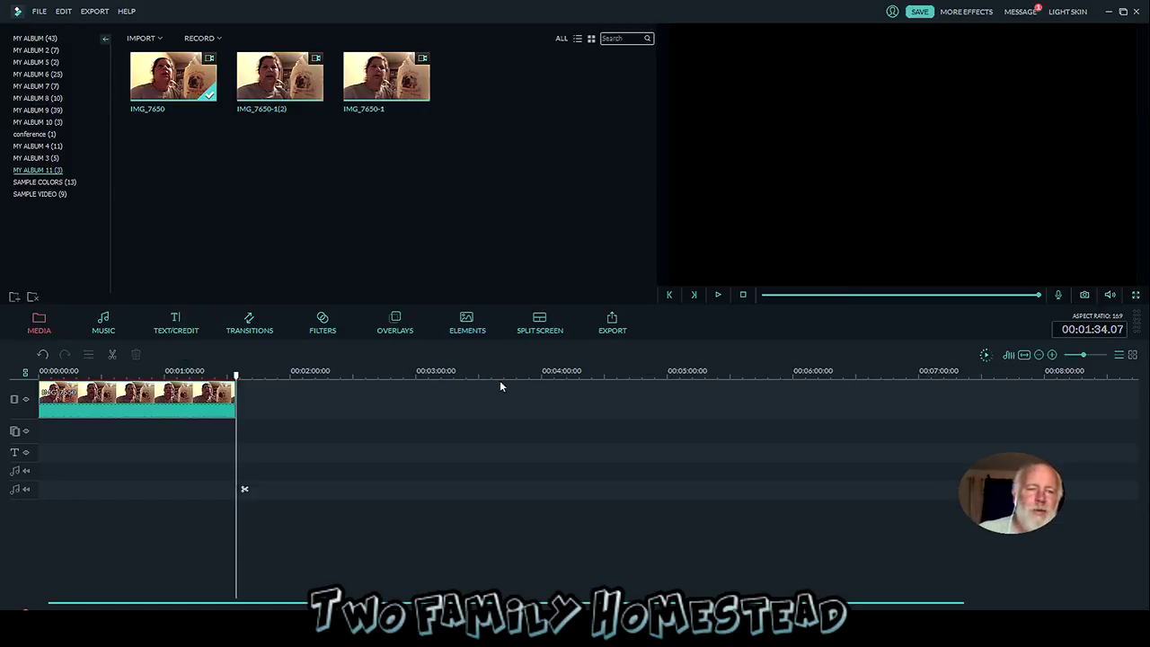
{"action": "left_click", "coordinate": [215, 401]}
{"action": "key", "text": "Delete"}
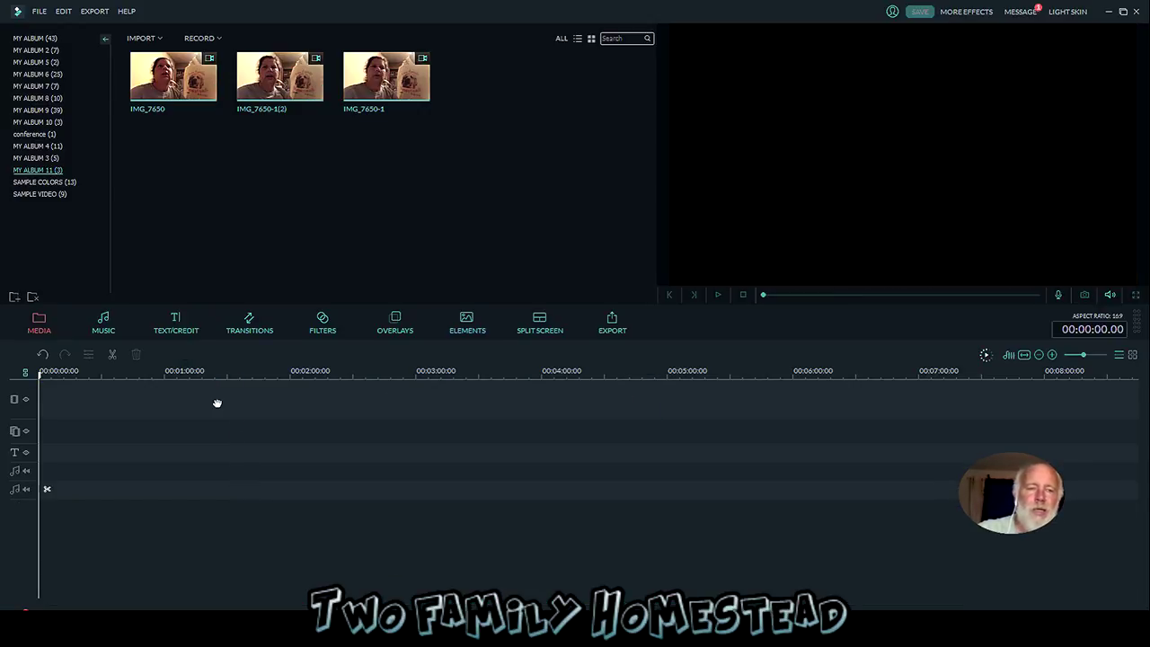
Place IMG_7650-1(2) at the start of the main video track, with IMG_7650-1 directly after it.
{"action": "left_click_drag", "start_coordinate": [299, 87], "coordinate": [201, 423]}
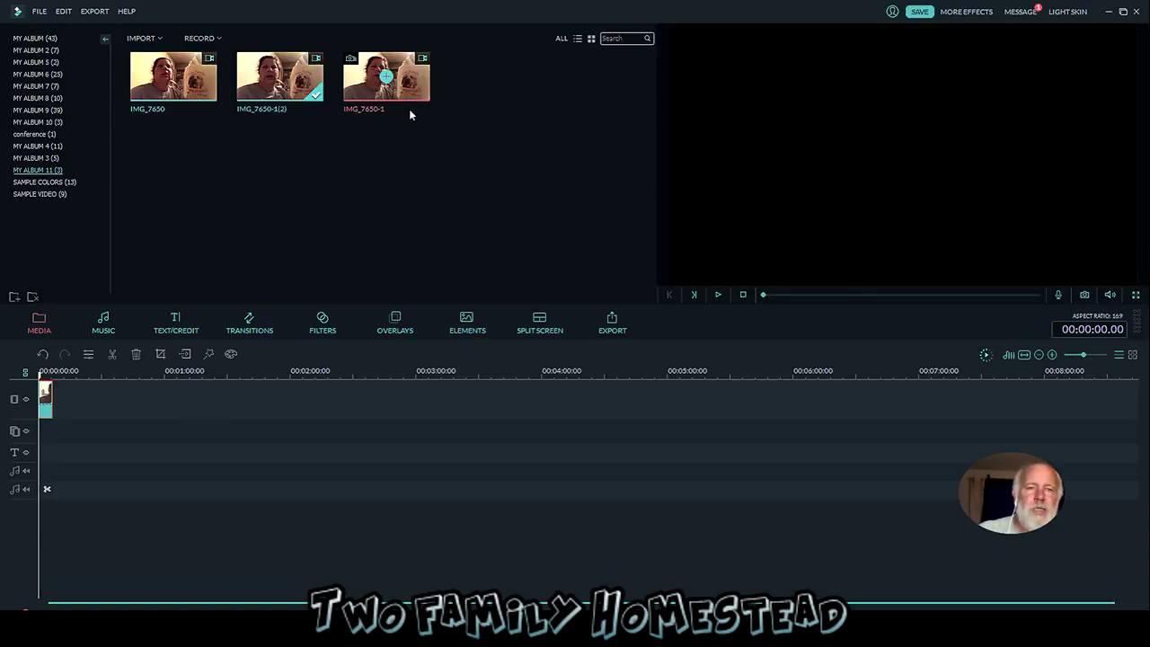
{"action": "left_click", "coordinate": [265, 405]}
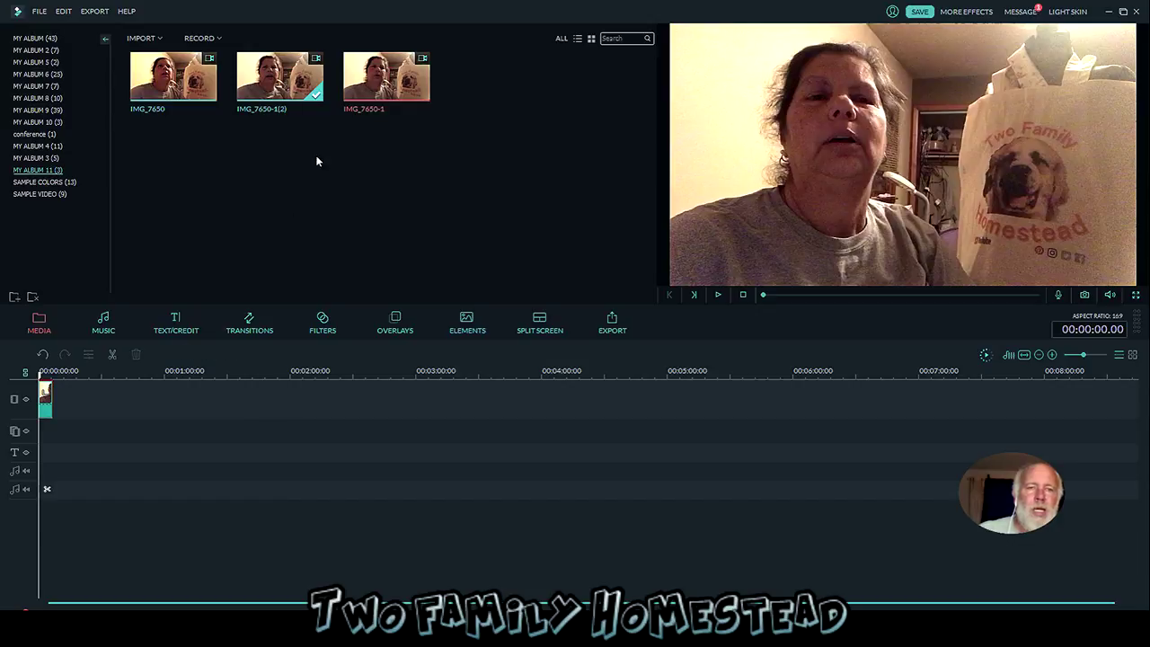
{"action": "left_click_drag", "start_coordinate": [413, 77], "coordinate": [321, 395]}
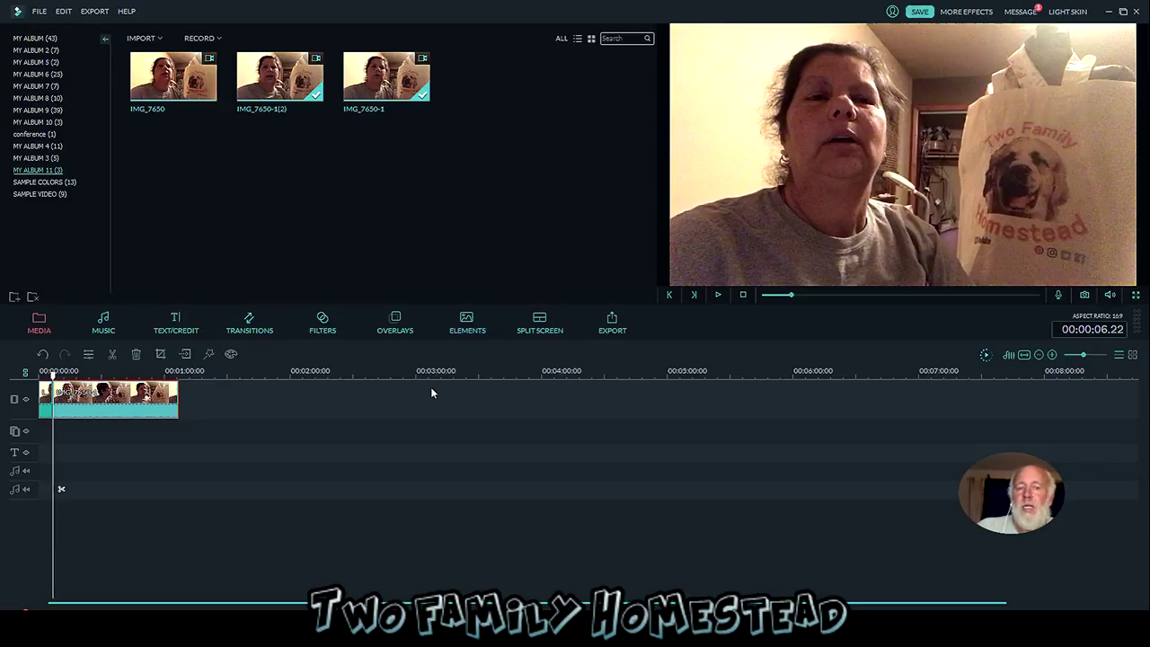
Add the Colorful Light Leaks 2 filter at 00:00:06.22 and extend it to the end of the IMG_7650-1 clip.
{"action": "left_click", "coordinate": [327, 329]}
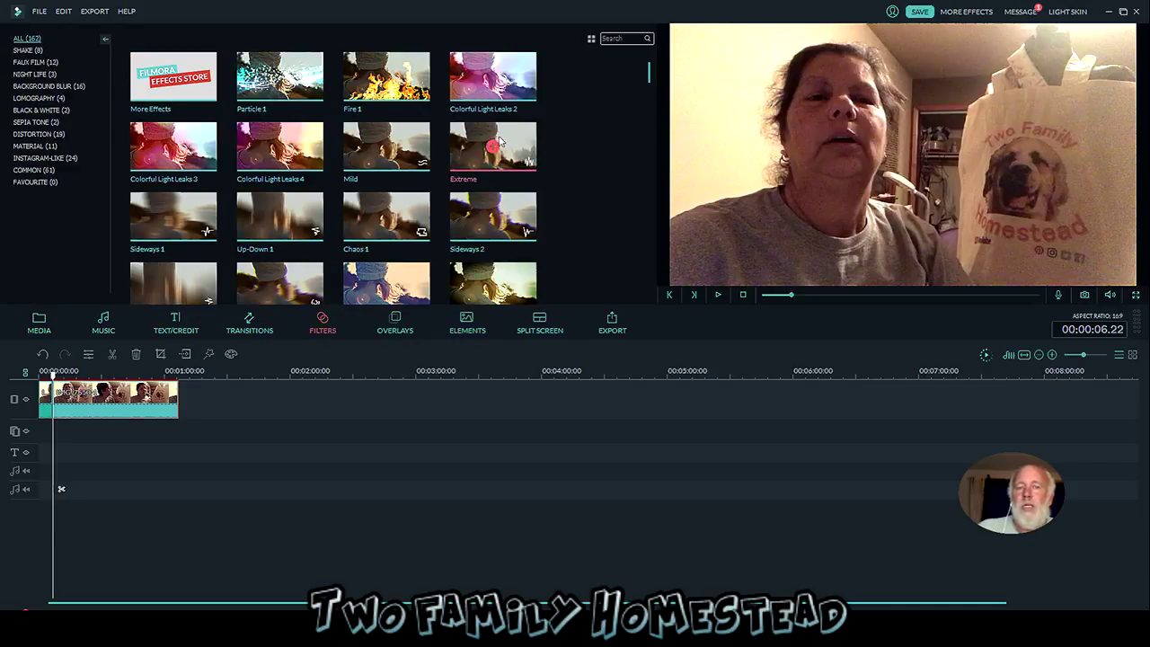
{"action": "left_click", "coordinate": [512, 86]}
{"action": "left_click_drag", "start_coordinate": [186, 429], "coordinate": [59, 430]}
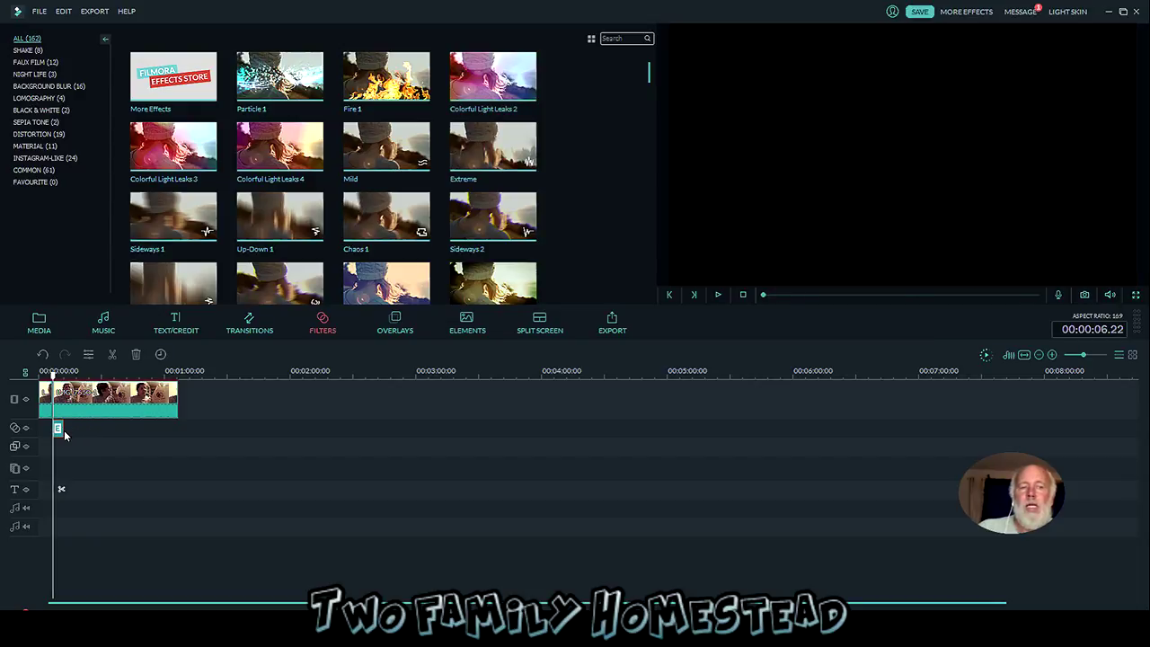
{"action": "left_click_drag", "start_coordinate": [65, 431], "coordinate": [175, 434]}
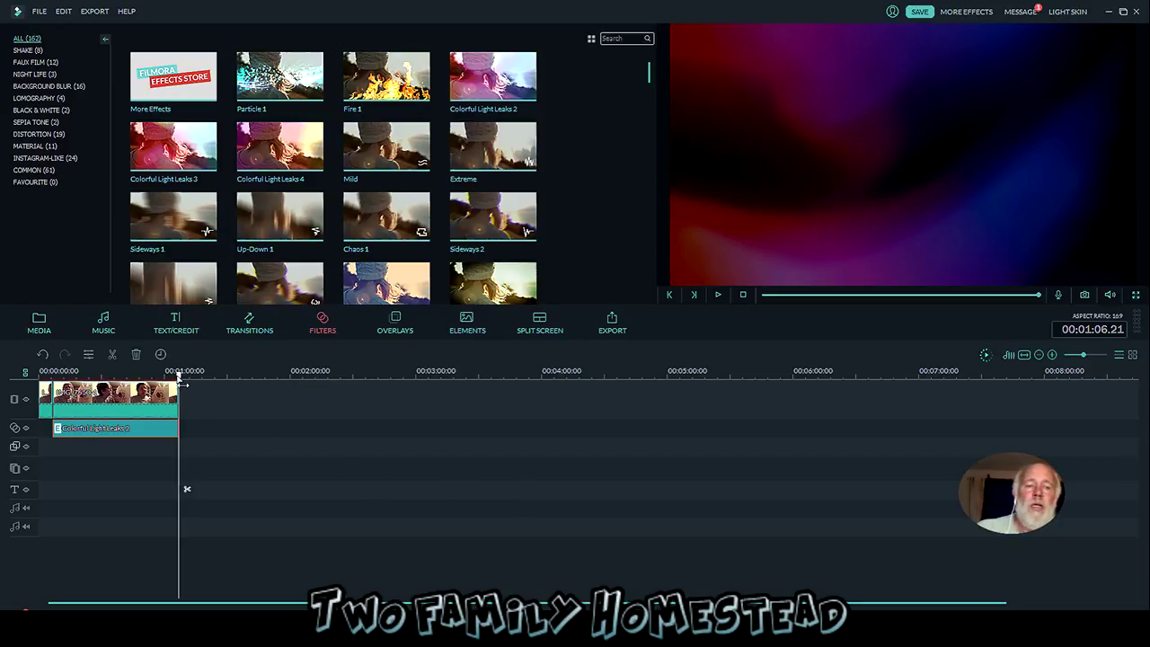
Preview the filtered video from about 00:00:14 and pause the playback.
{"action": "left_click_drag", "start_coordinate": [179, 381], "coordinate": [68, 377]}
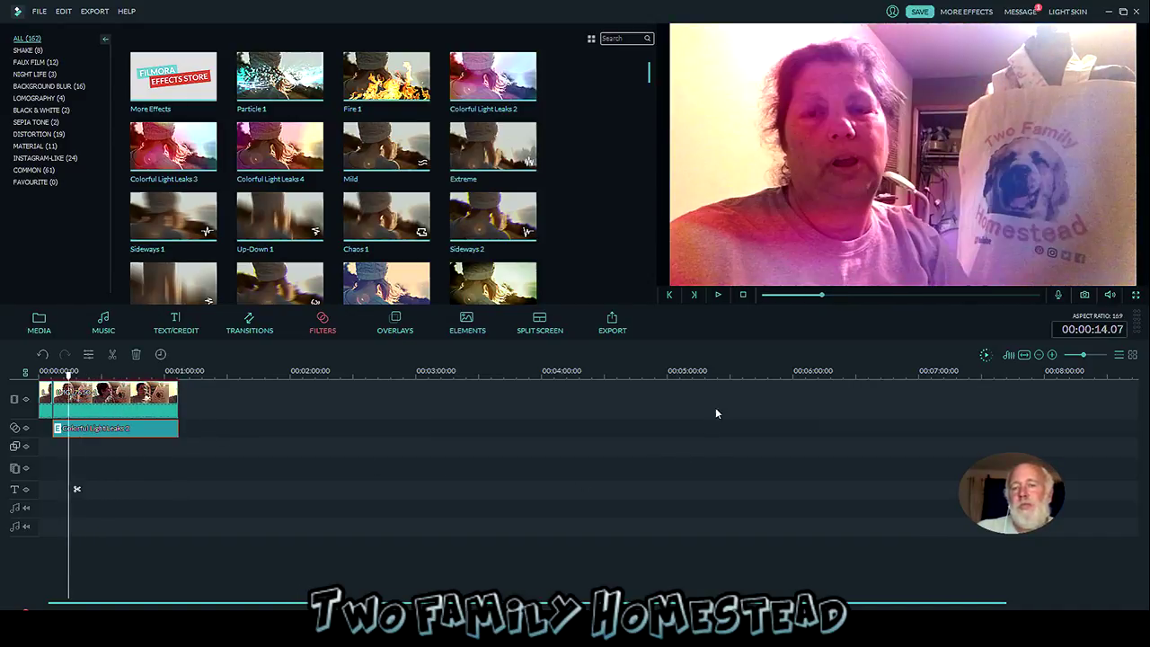
{"action": "left_click", "coordinate": [718, 294]}
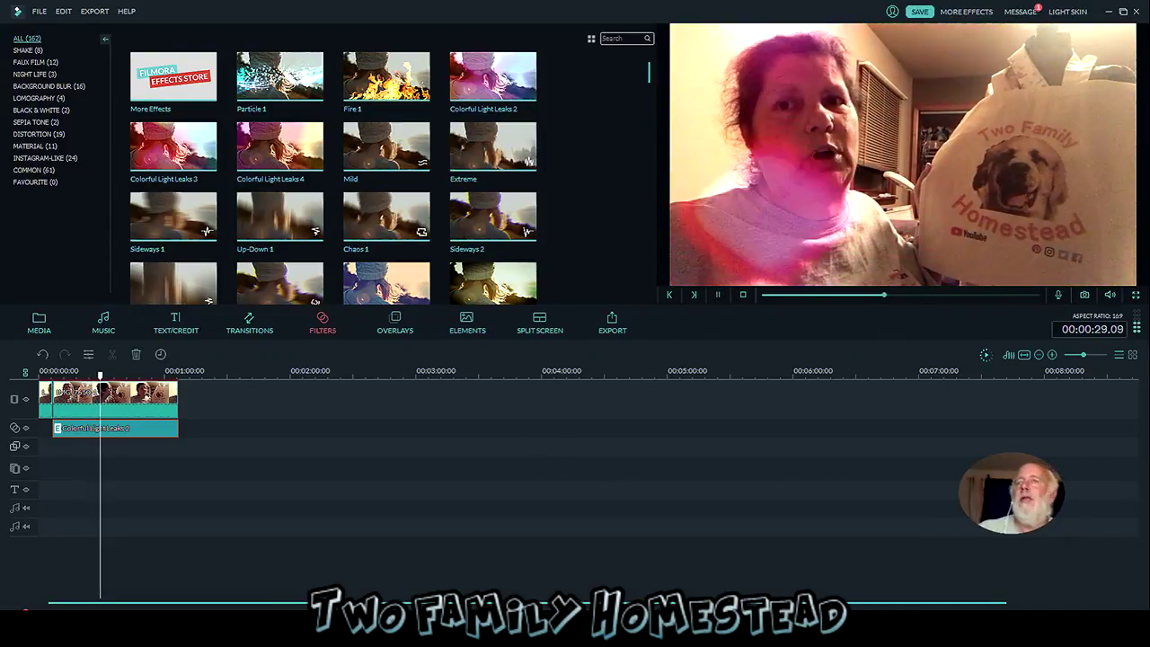
{"action": "left_click", "coordinate": [718, 294]}
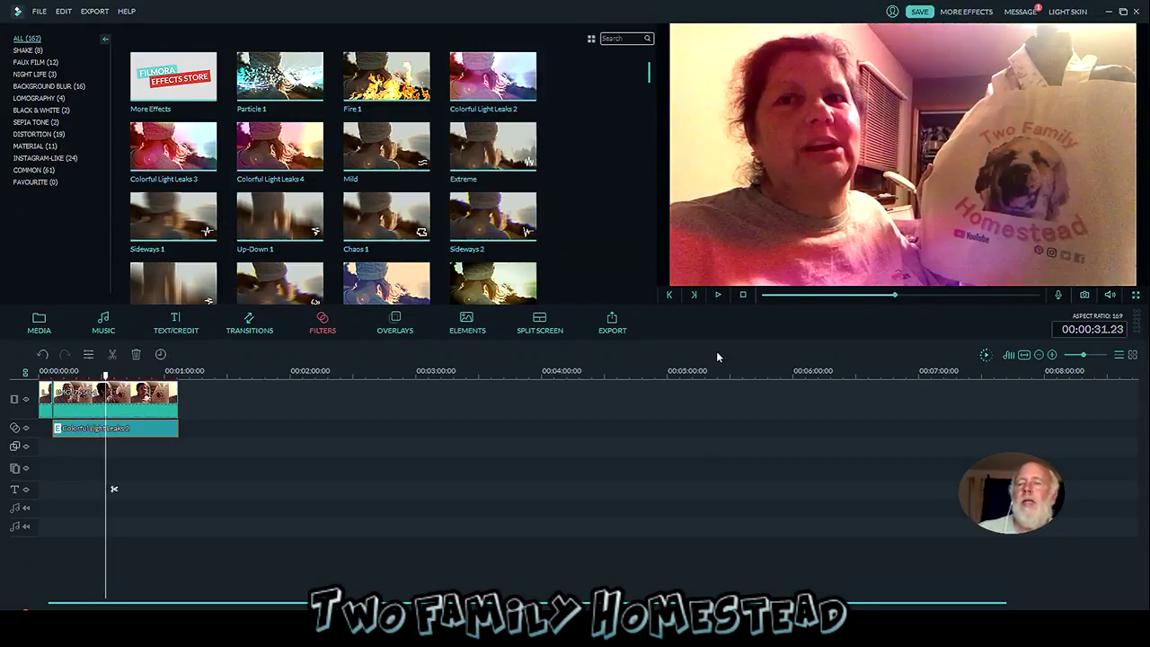